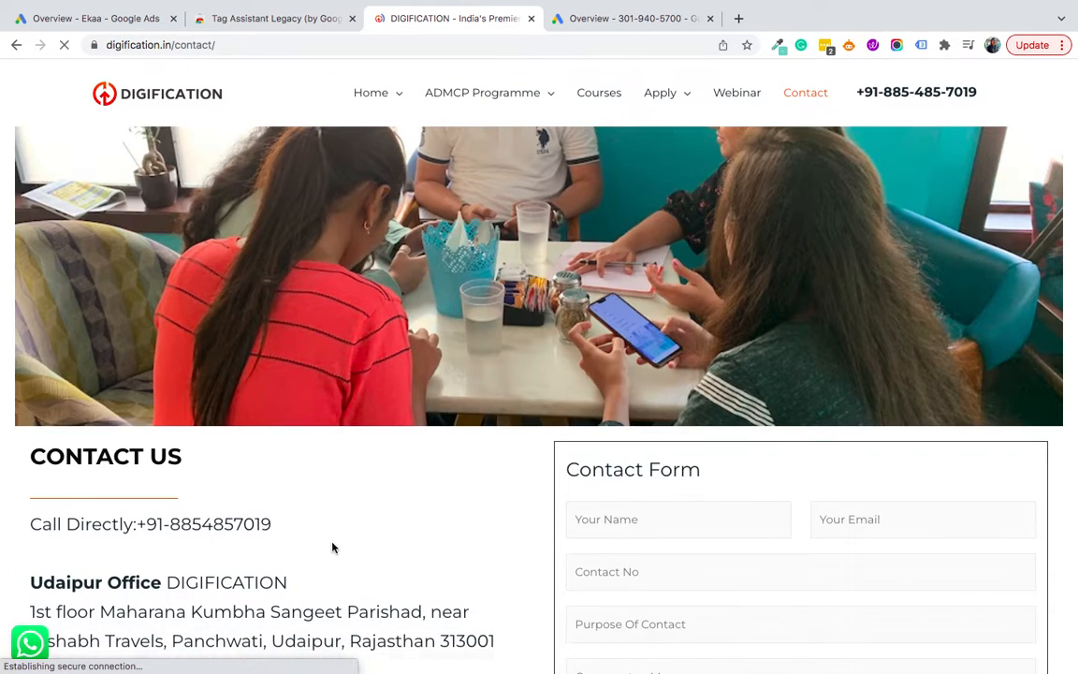
# Step: Select the direct-call phone number on the digification.in contact page and switch to the Google Ads overview
pyautogui.moveTo(299, 522); pyautogui.dragTo(138, 525)
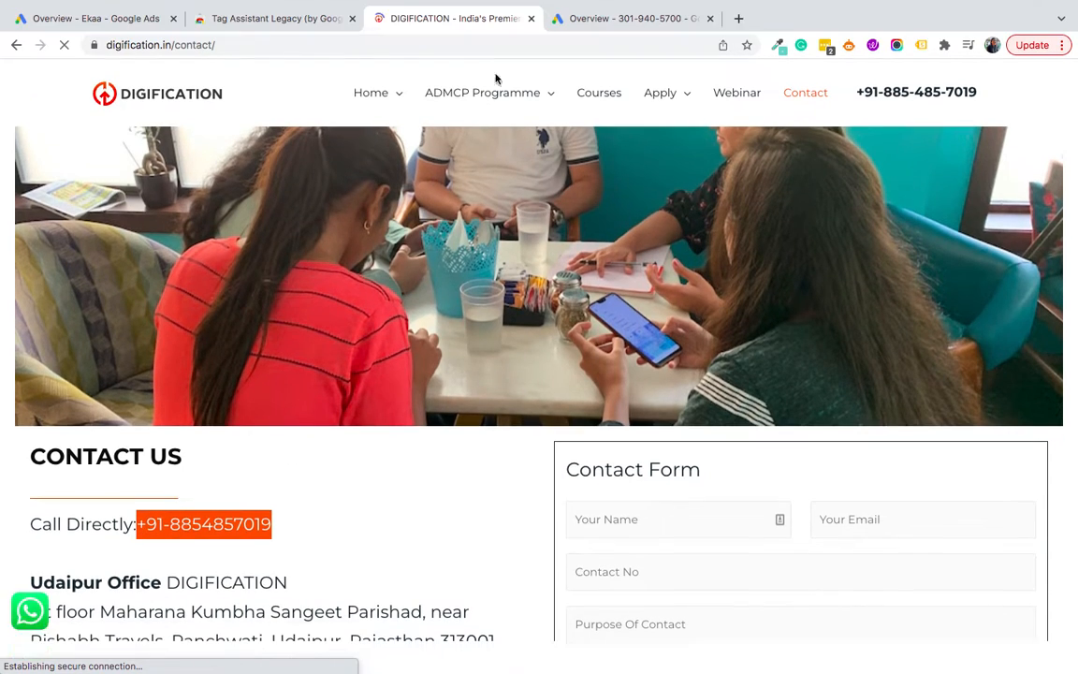
pyautogui.click(610, 19)
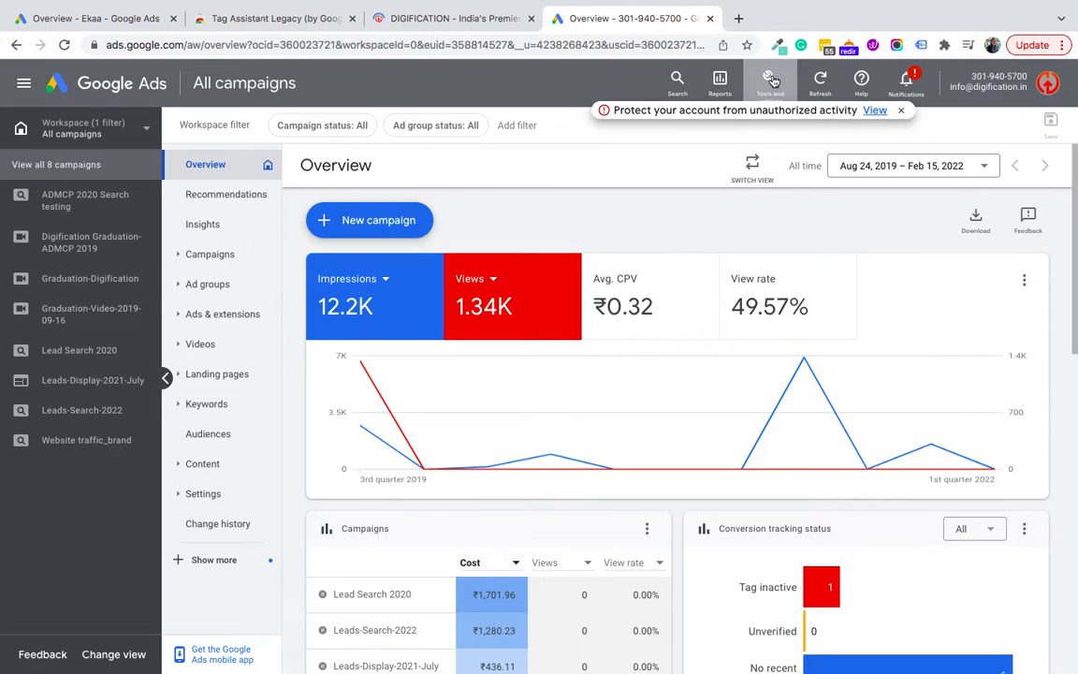
# Step: Start a new Phone calls conversion action for calls to a phone number on your website
pyautogui.click(771, 82)
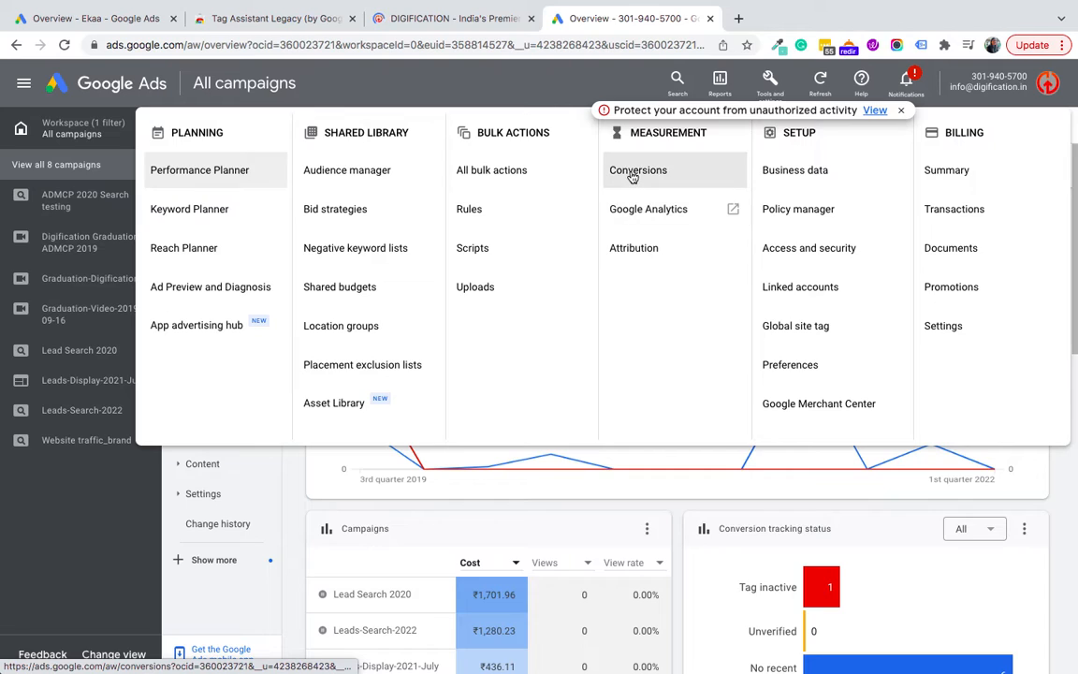
pyautogui.click(633, 178)
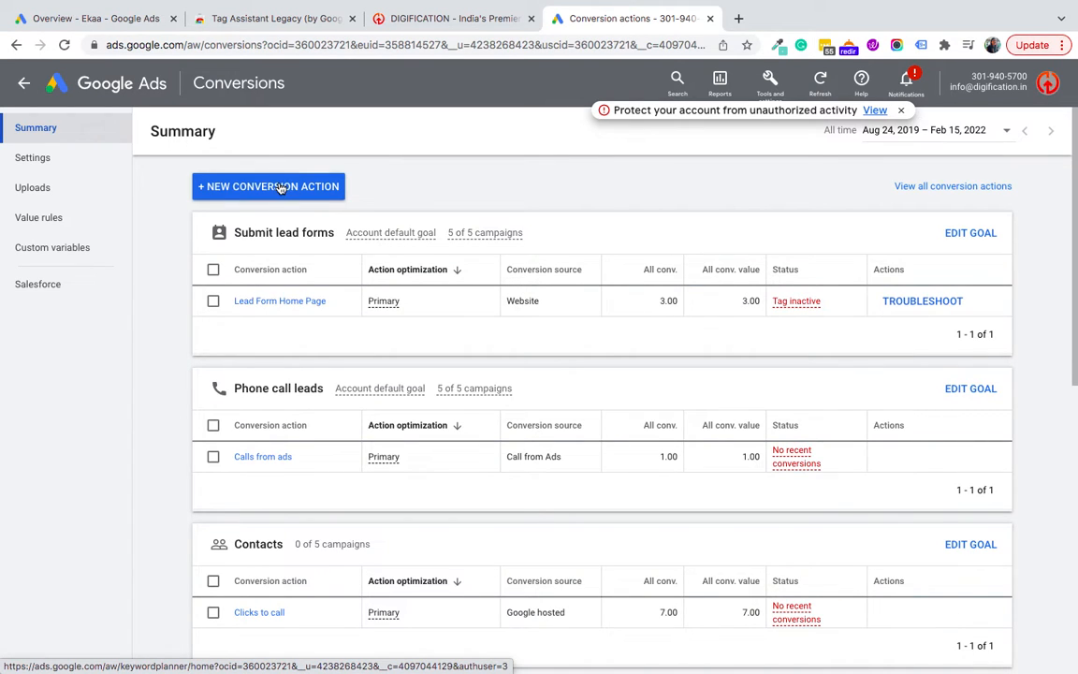
pyautogui.click(280, 187)
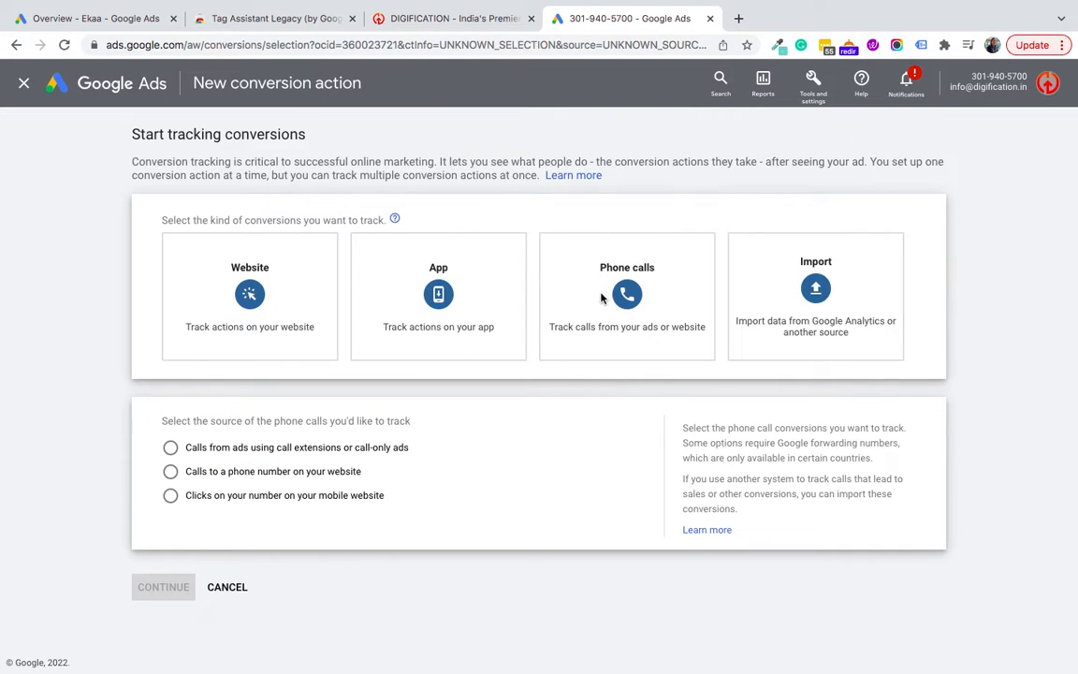
pyautogui.click(591, 299)
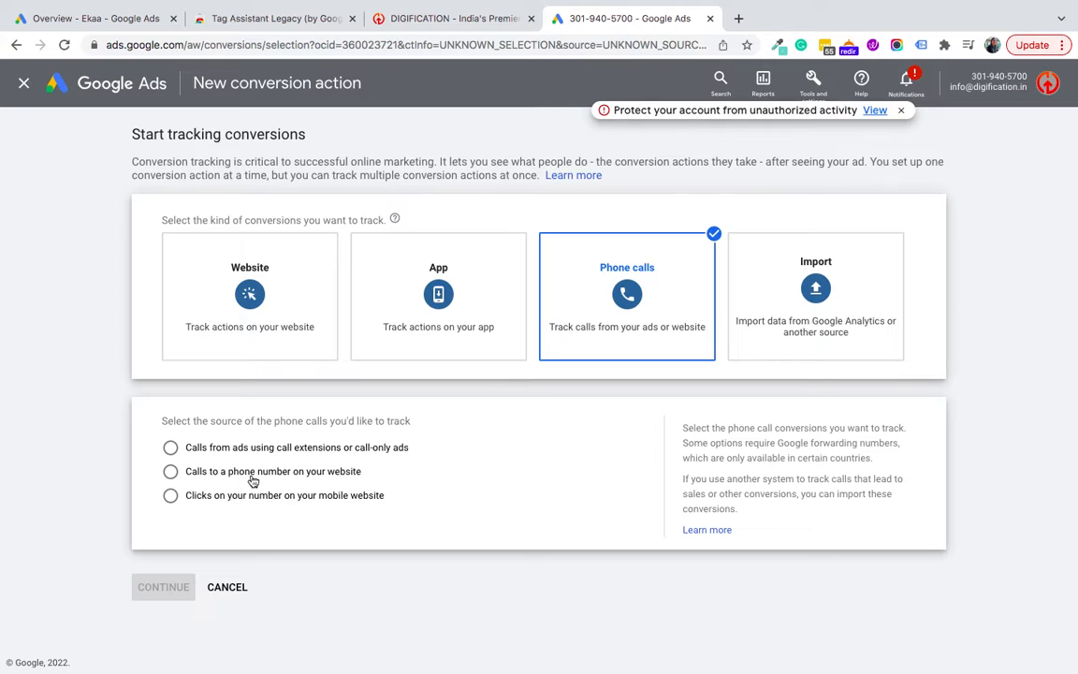
pyautogui.click(172, 472)
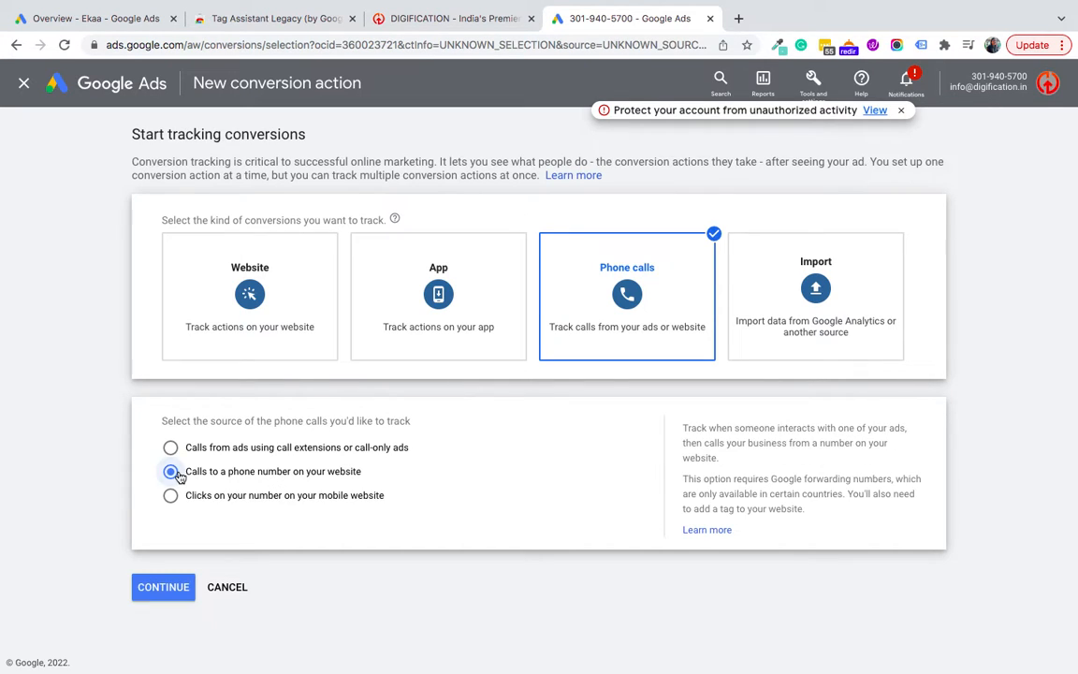
pyautogui.click(161, 588)
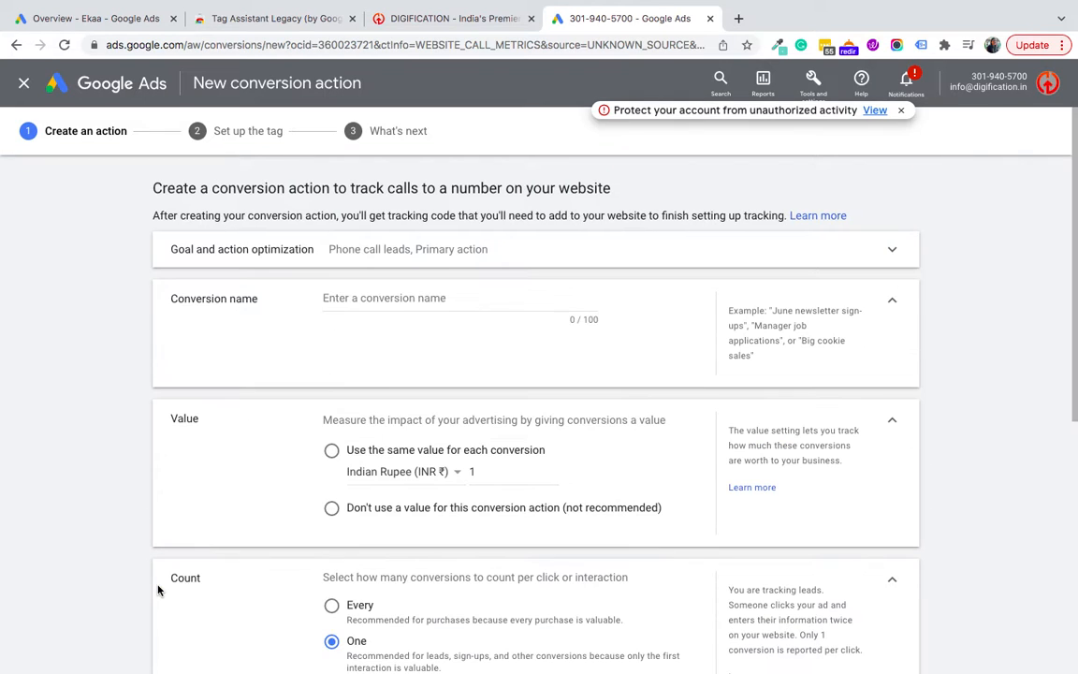
# Step: Name the conversion 'Call from Contact Page', use no value, and count every conversion
pyautogui.click(359, 293)
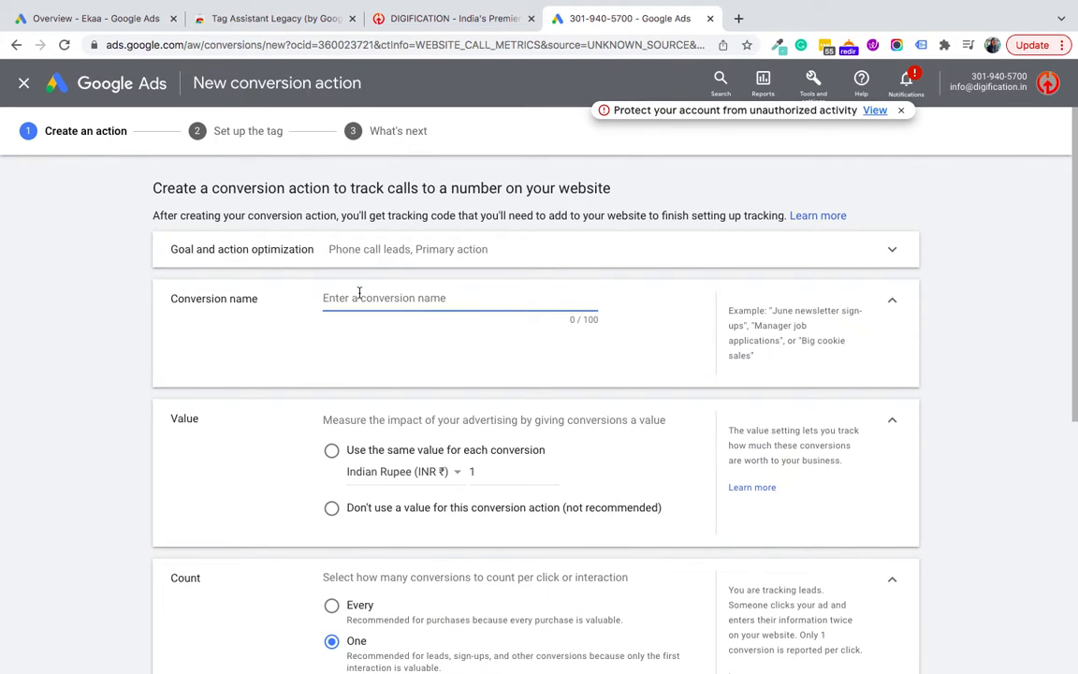
pyautogui.write('Call from Contact Page')
pyautogui.scroll(-1, 313, 361)
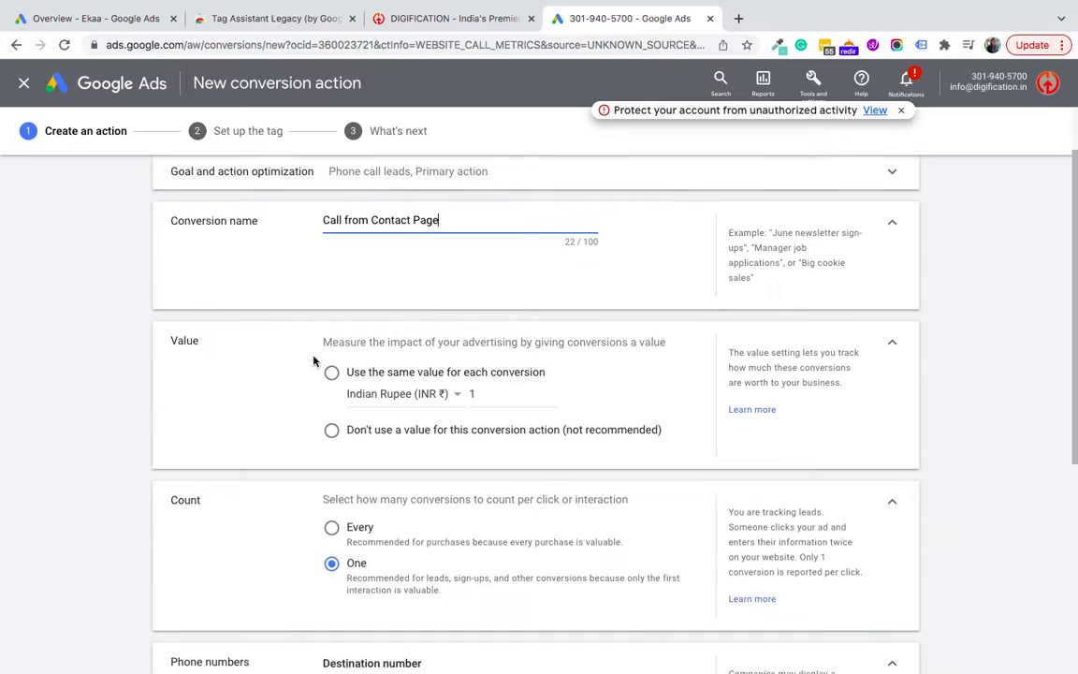
pyautogui.click(332, 430)
pyautogui.scroll(-2, 248, 391)
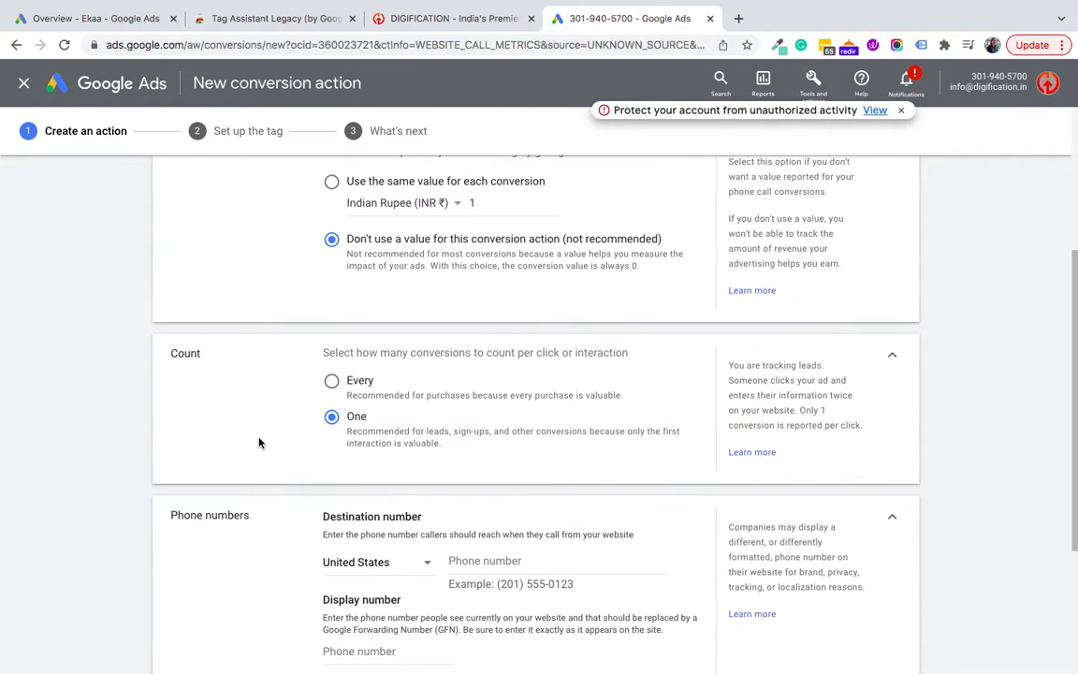
pyautogui.click(332, 381)
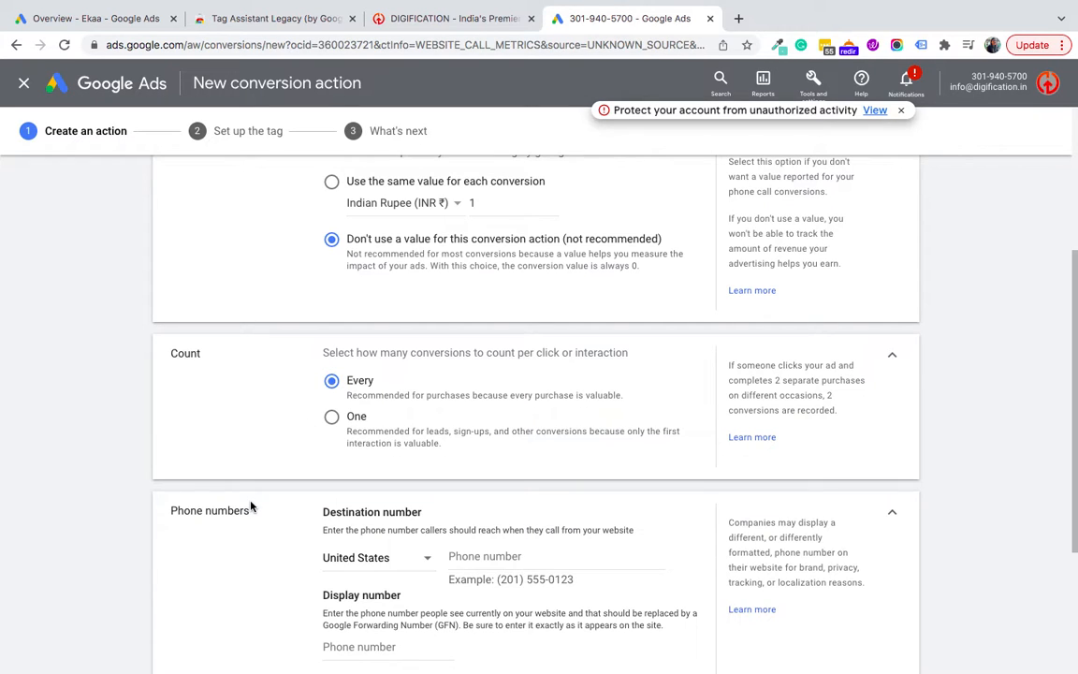
pyautogui.scroll(-2, 250, 506)
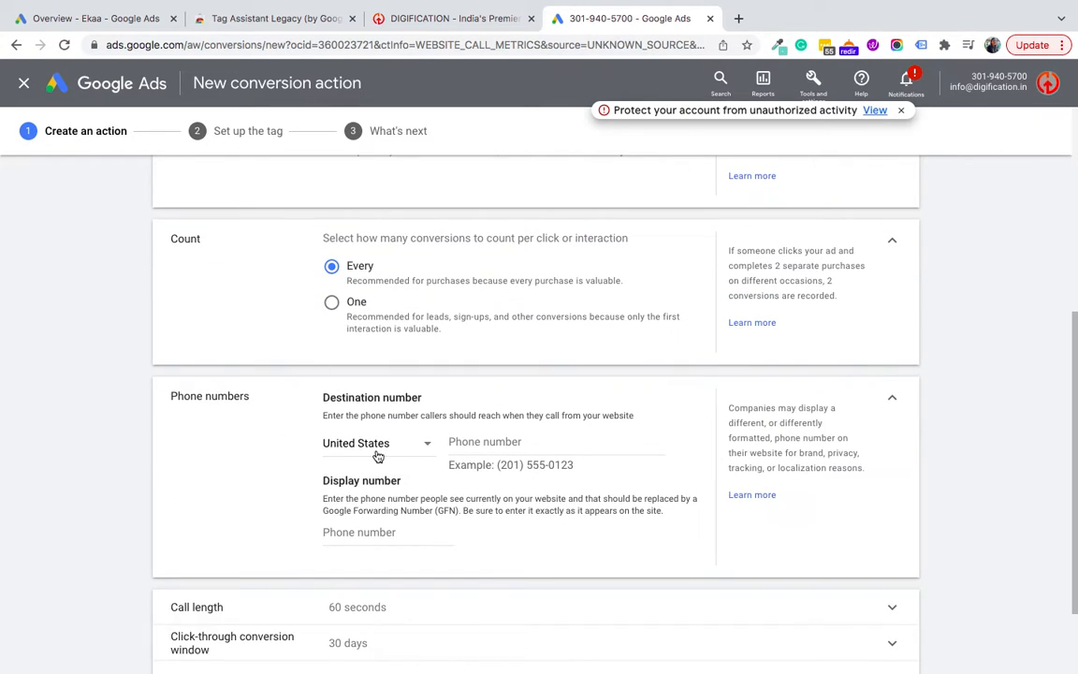
pyautogui.scroll(-1, 367, 438)
# Step: Set the destination number's country to India, enter the destination phone number, and return to the contact page
pyautogui.click(347, 392)
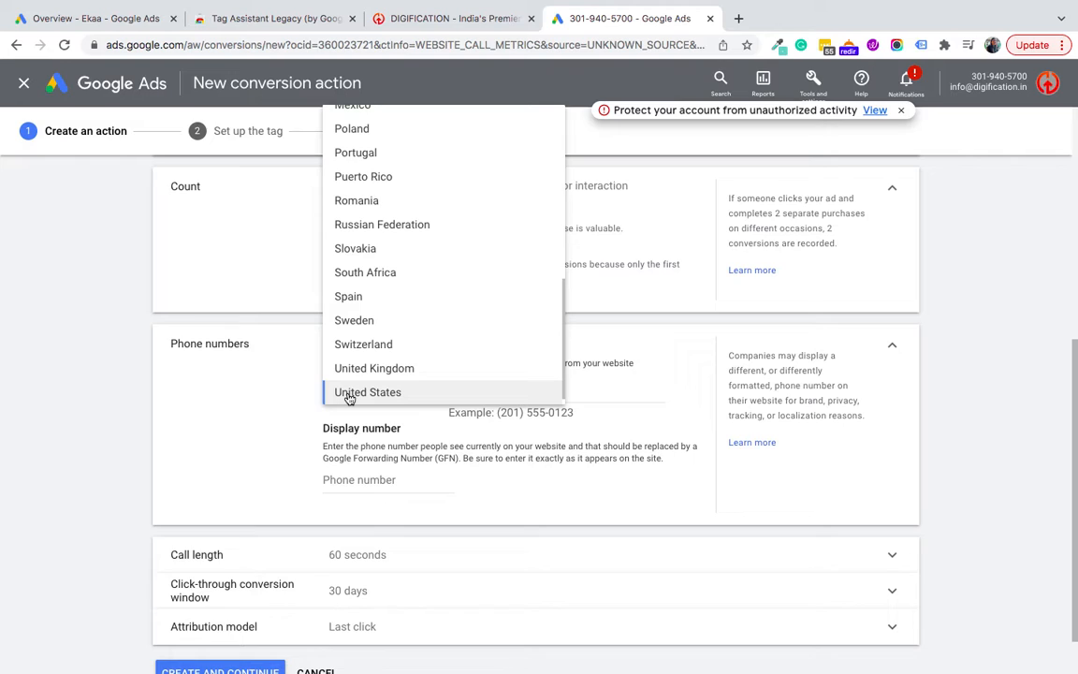
pyautogui.scroll(2, 375, 356)
pyautogui.click(348, 120)
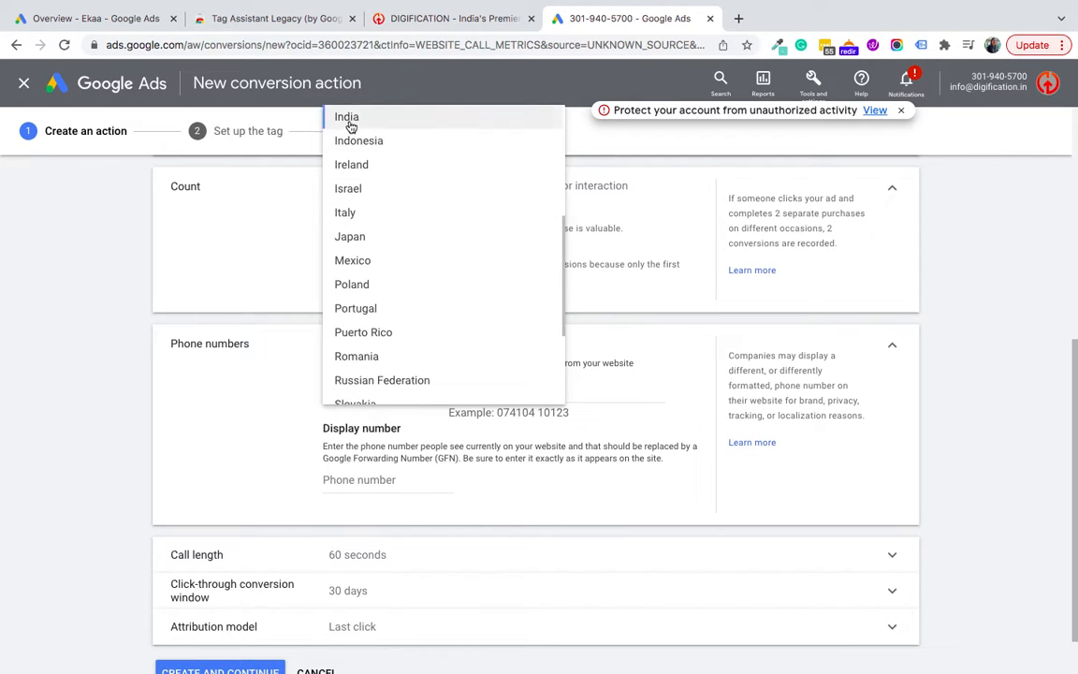
pyautogui.click(454, 391)
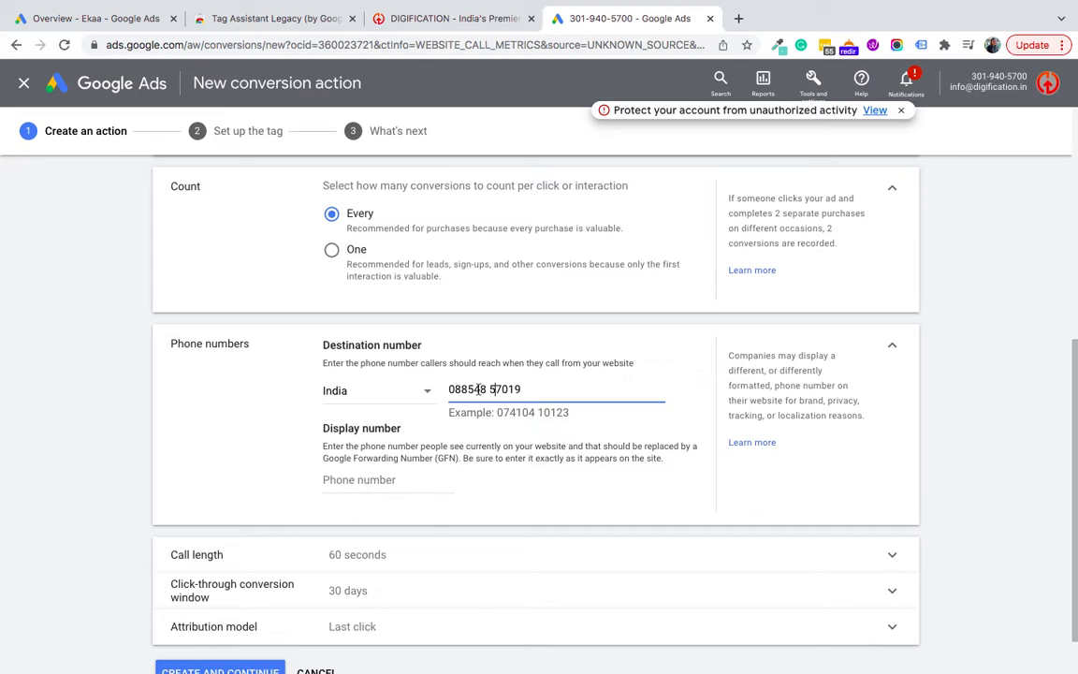
pyautogui.click(377, 479)
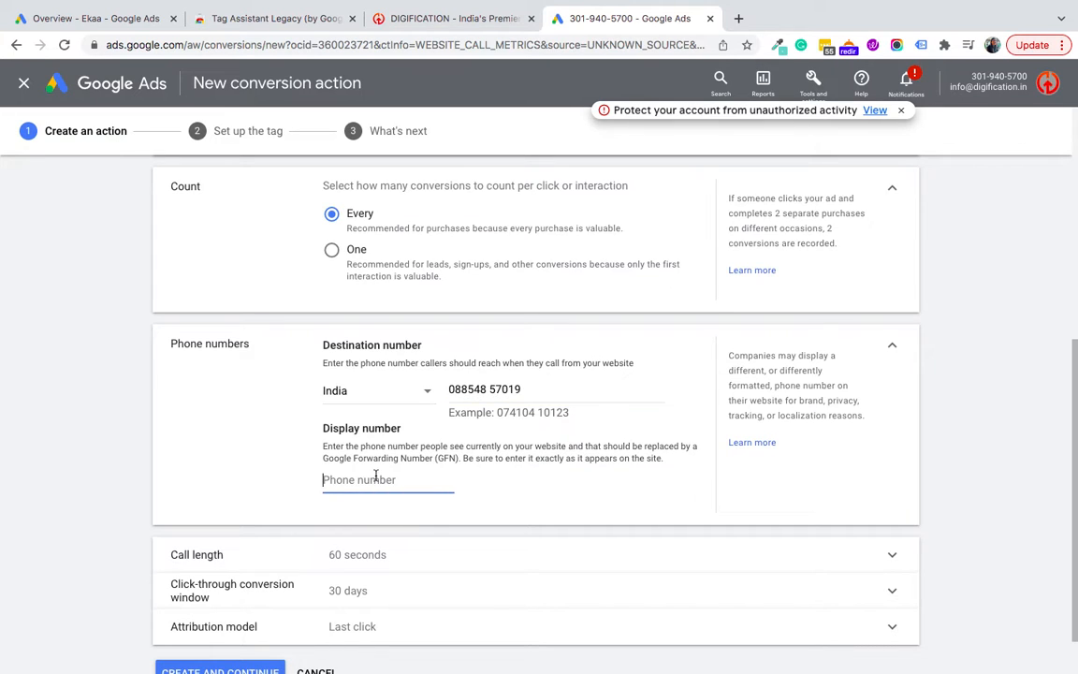
pyautogui.click(430, 19)
pyautogui.click(326, 541)
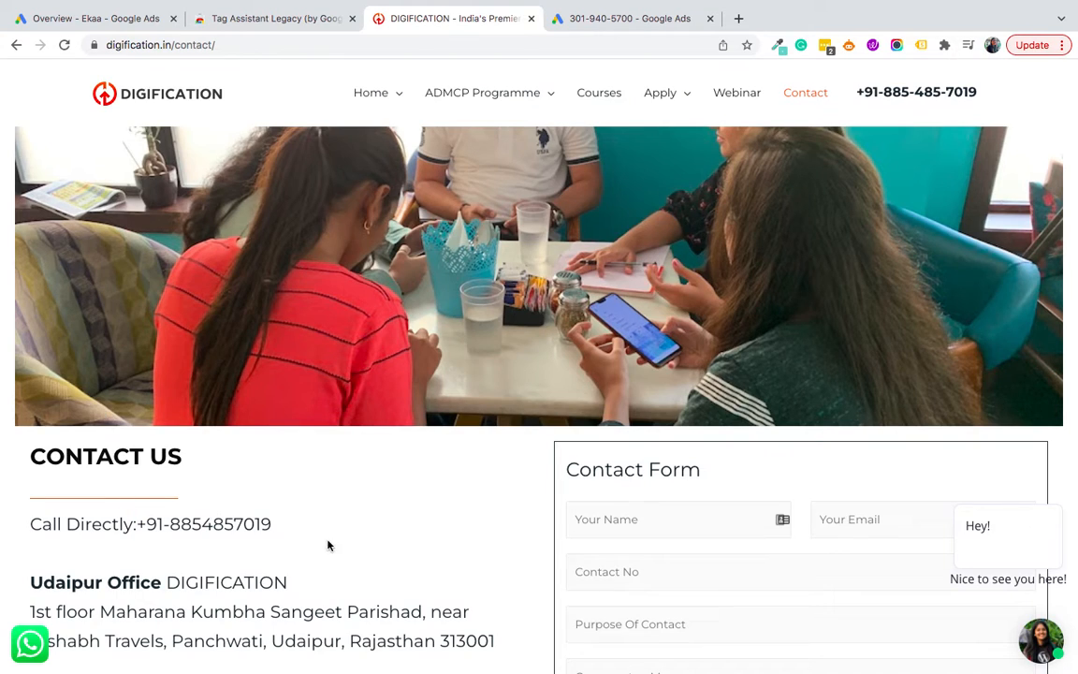
# Step: Copy the contact page's phone number and paste it as the display number
pyautogui.moveTo(273, 526); pyautogui.dragTo(137, 532)
pyautogui.press('super+c')
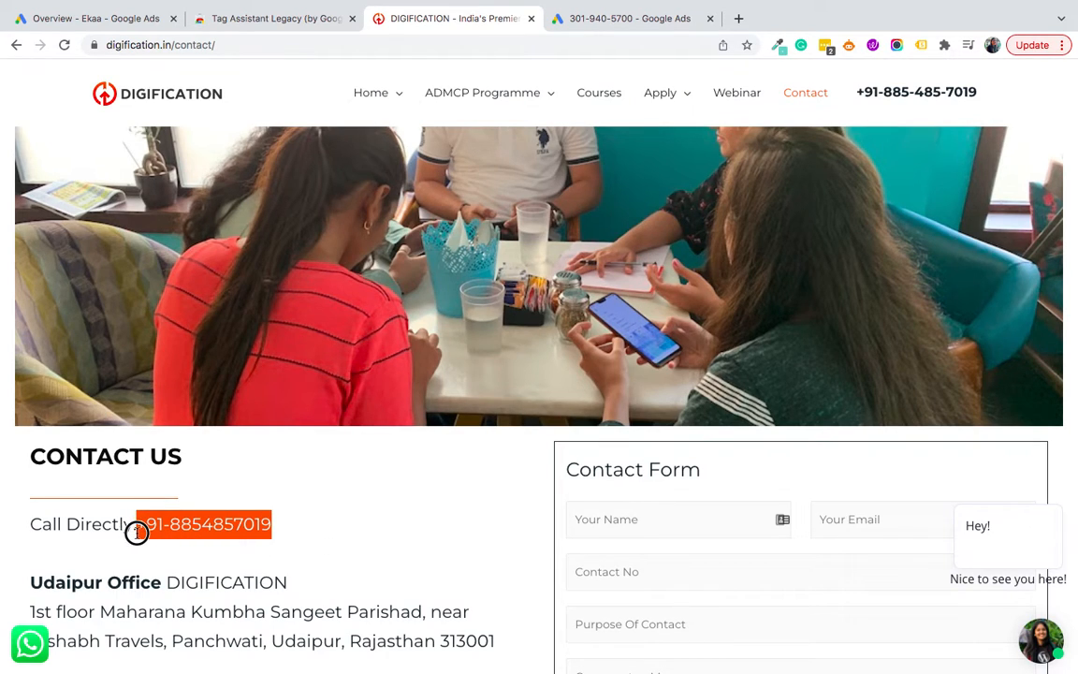
pyautogui.click(619, 15)
pyautogui.press('super+v')
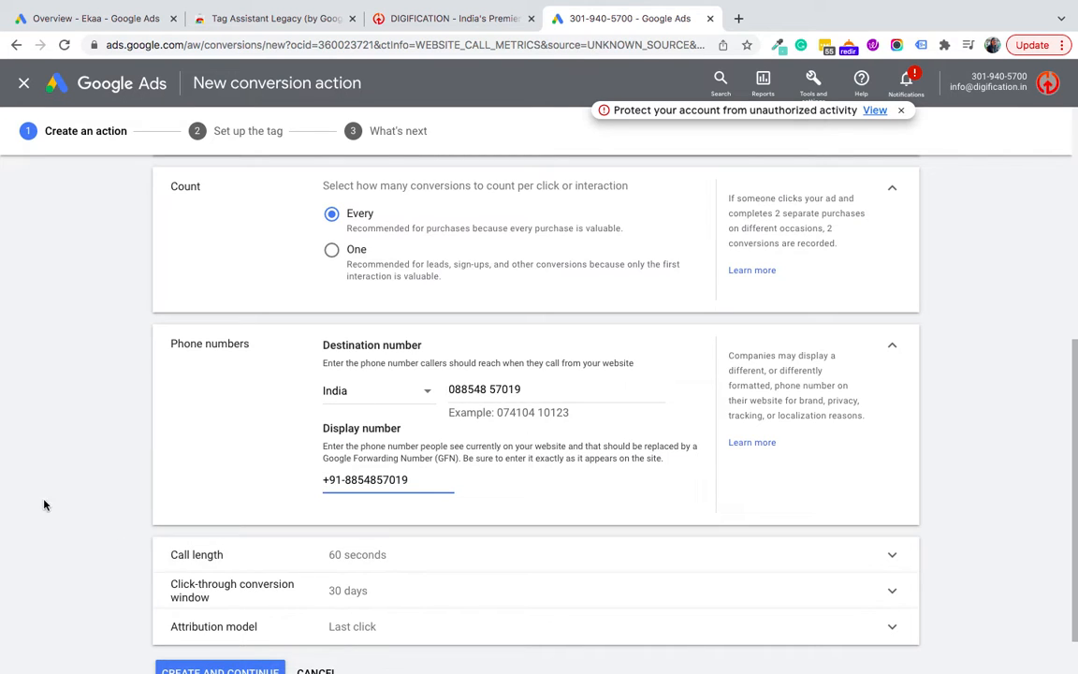
# Step: Set the minimum call length to 15 seconds
pyautogui.scroll(-1, 123, 477)
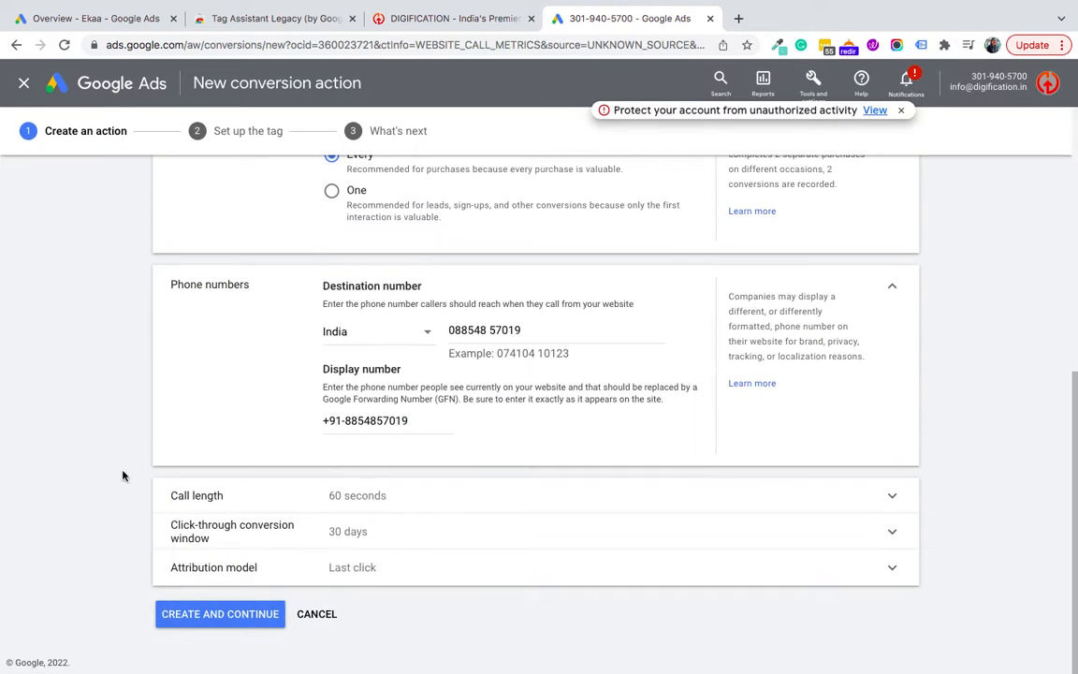
pyautogui.click(326, 494)
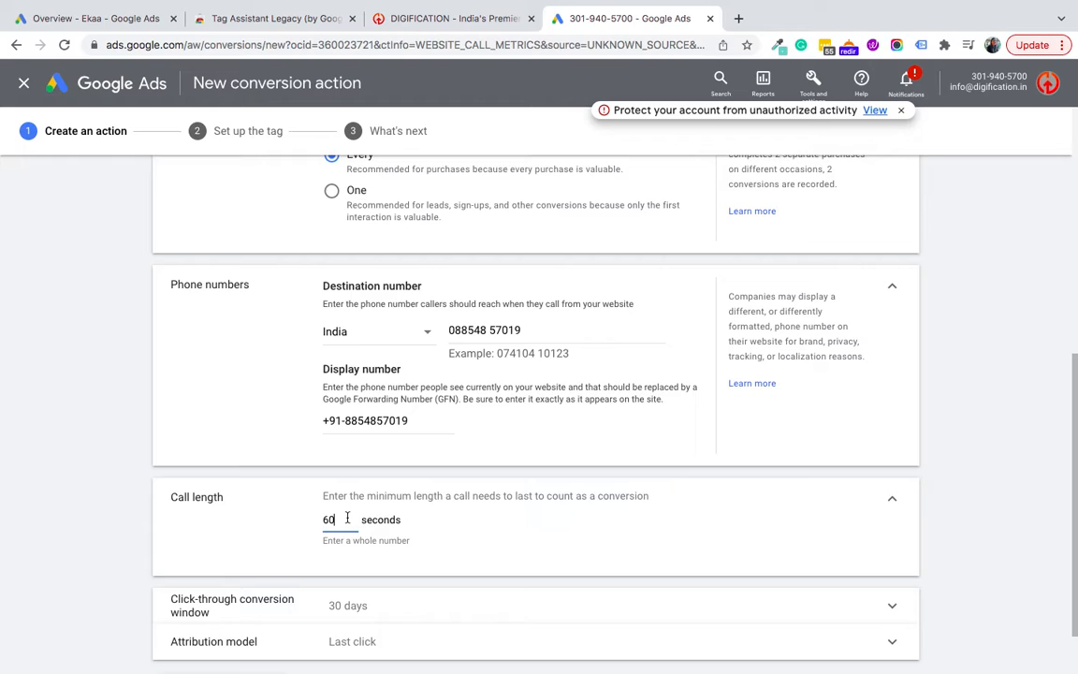
pyautogui.doubleClick(347, 517)
pyautogui.write('20')
pyautogui.click(101, 514)
pyautogui.scroll(-1, 101, 514)
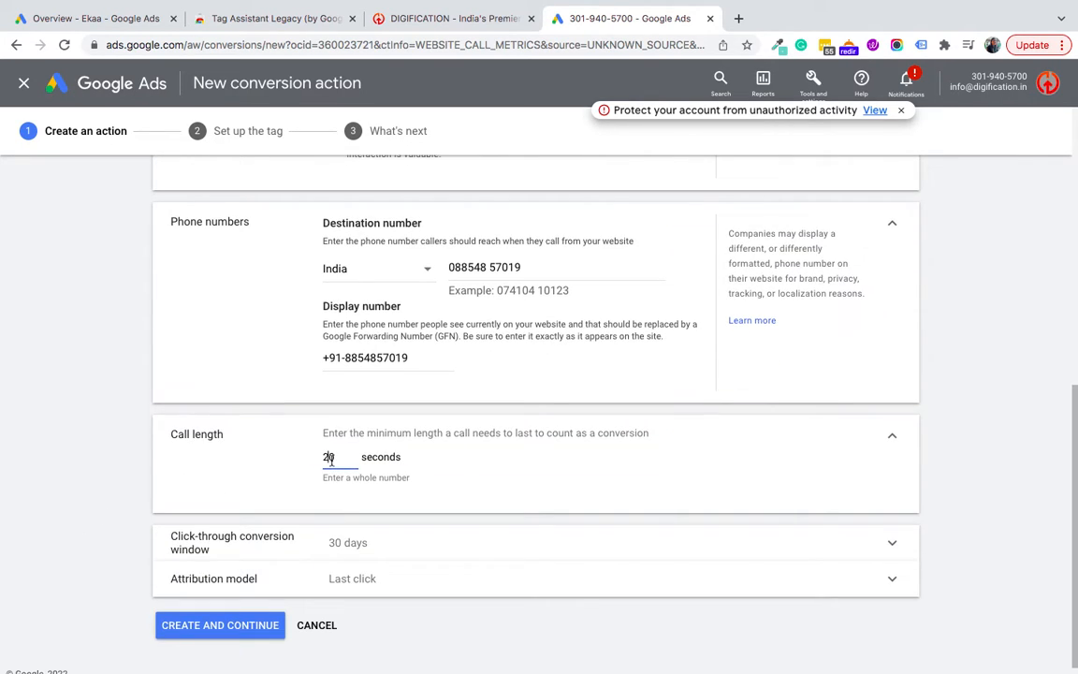
pyautogui.doubleClick(338, 457)
pyautogui.write('15')
pyautogui.click(128, 477)
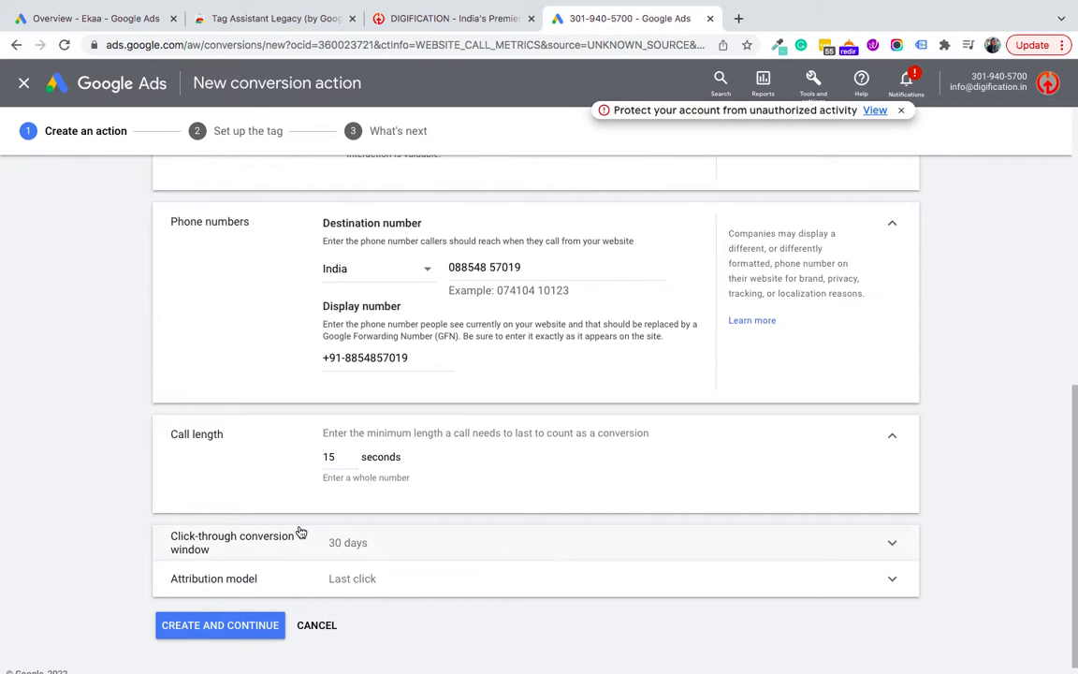
# Step: Choose Time decay as the attribution model and create the conversion action
pyautogui.click(281, 587)
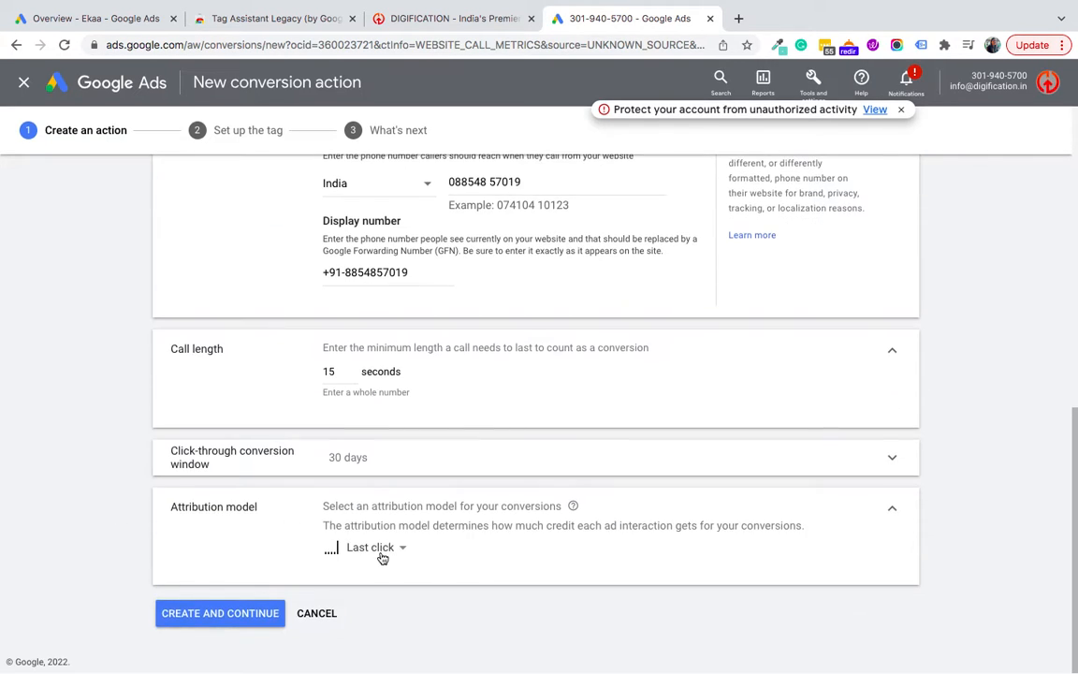
pyautogui.click(392, 552)
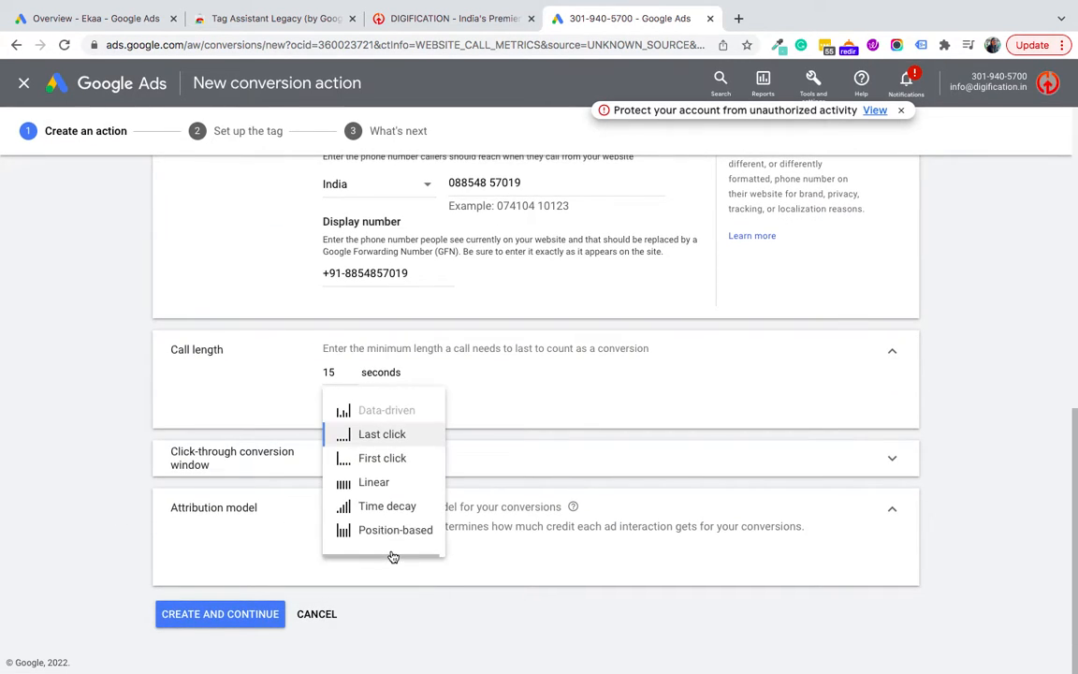
pyautogui.click(391, 510)
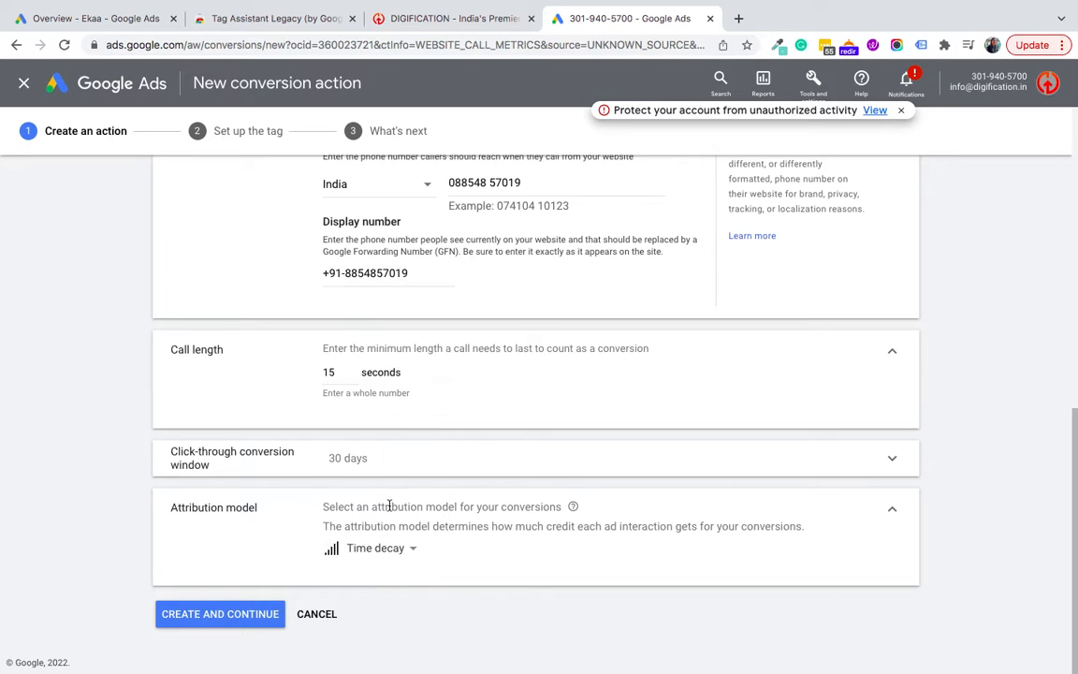
pyautogui.click(215, 614)
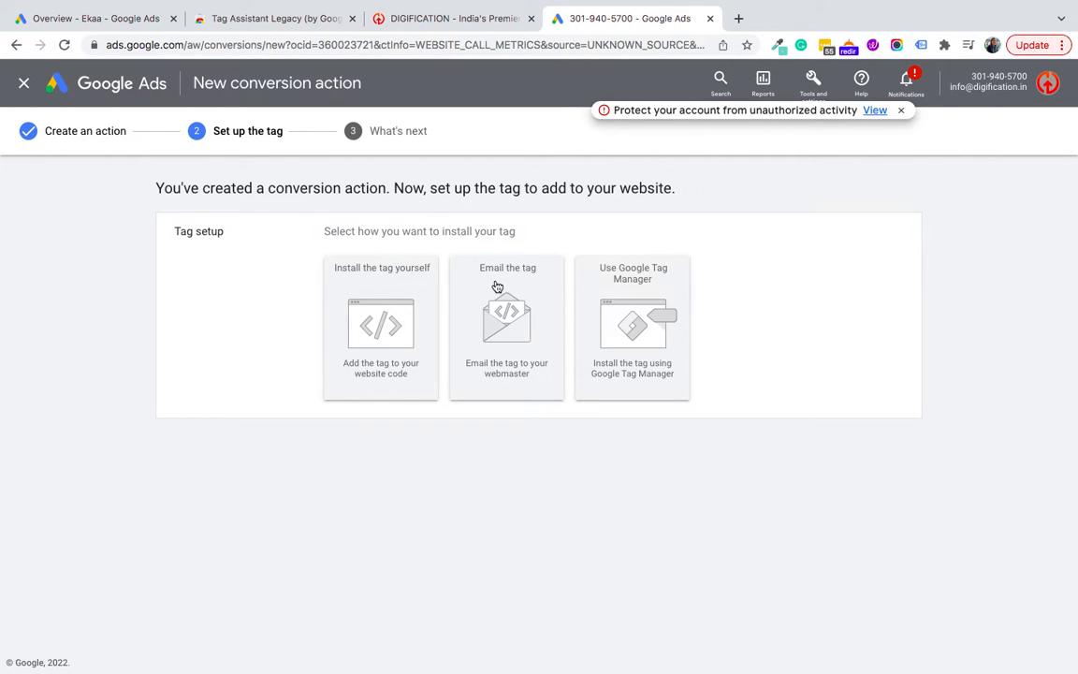
# Step: Choose to install the tag yourself, copy the global site tag code, and switch to the DIGIFICATION site
pyautogui.click(359, 287)
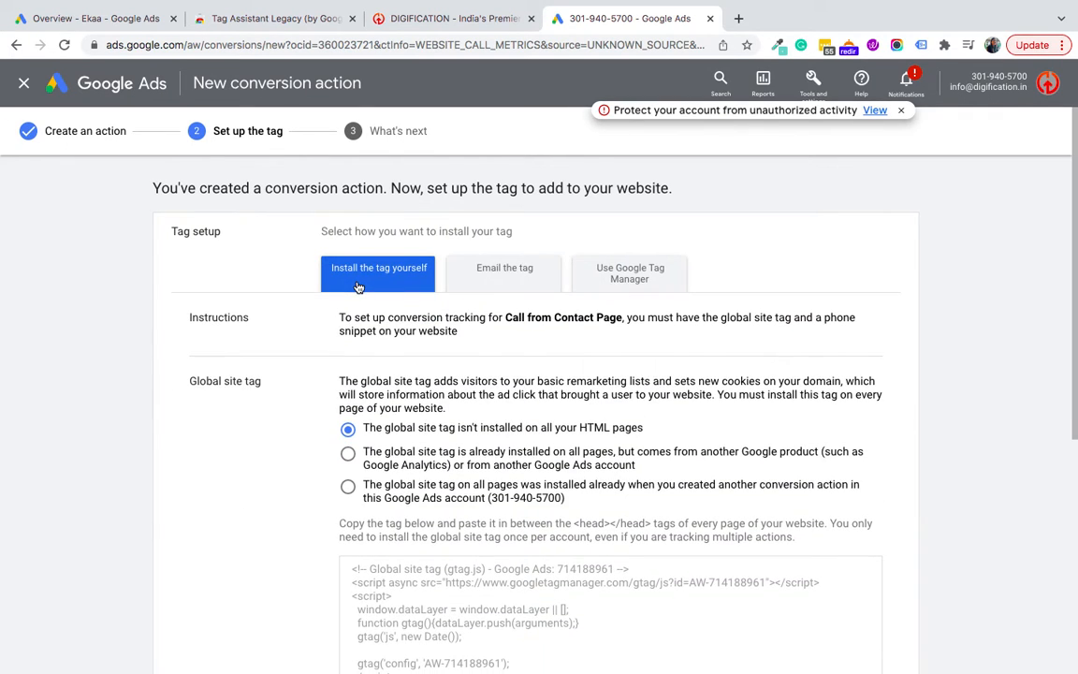
pyautogui.scroll(-2, 434, 497)
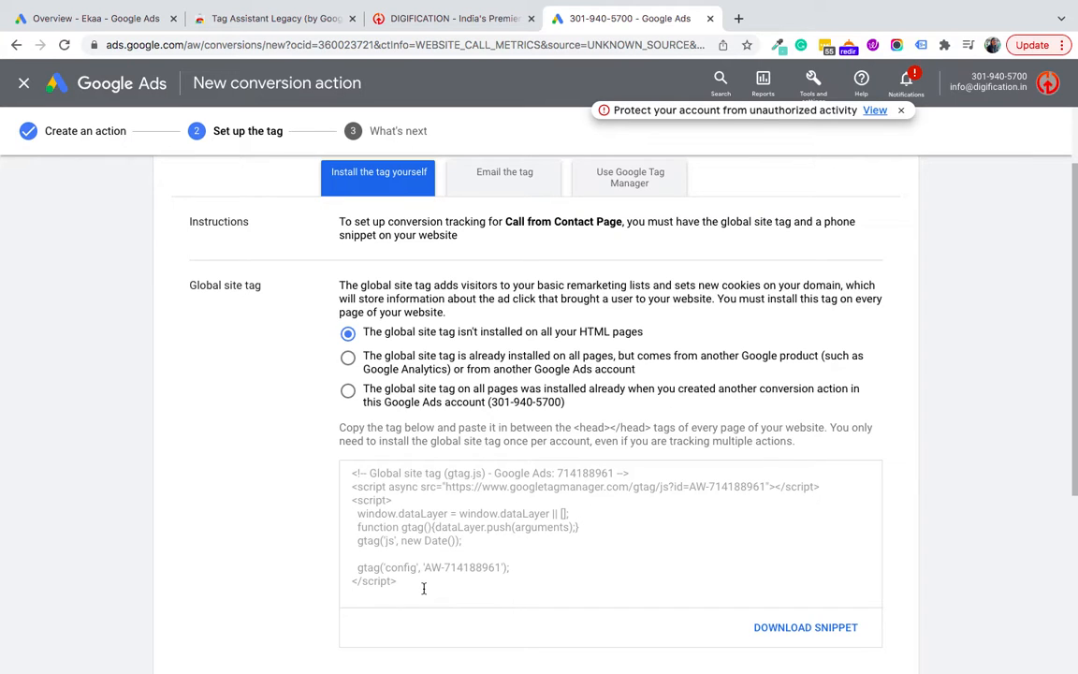
pyautogui.click(346, 471)
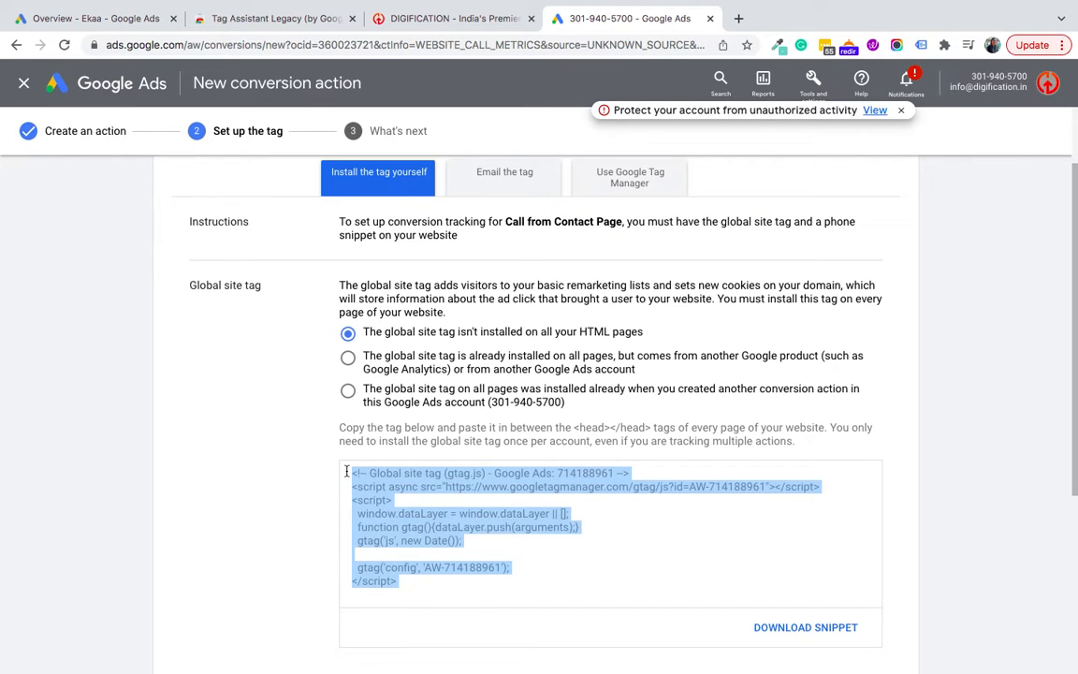
pyautogui.scroll(-2, 187, 452)
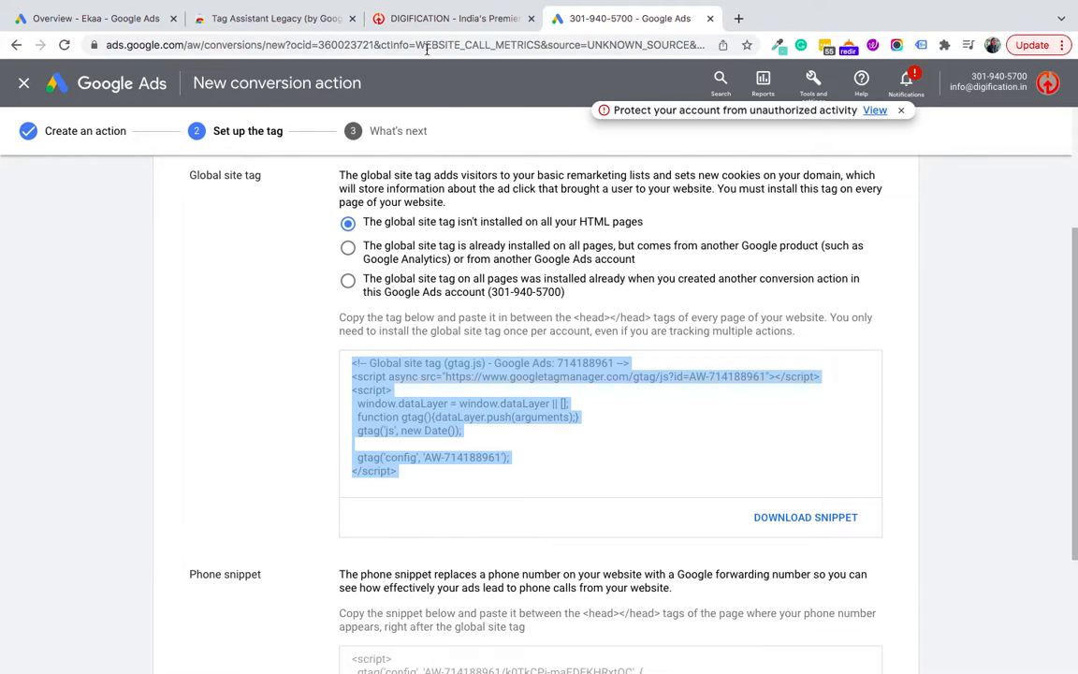
pyautogui.click(428, 17)
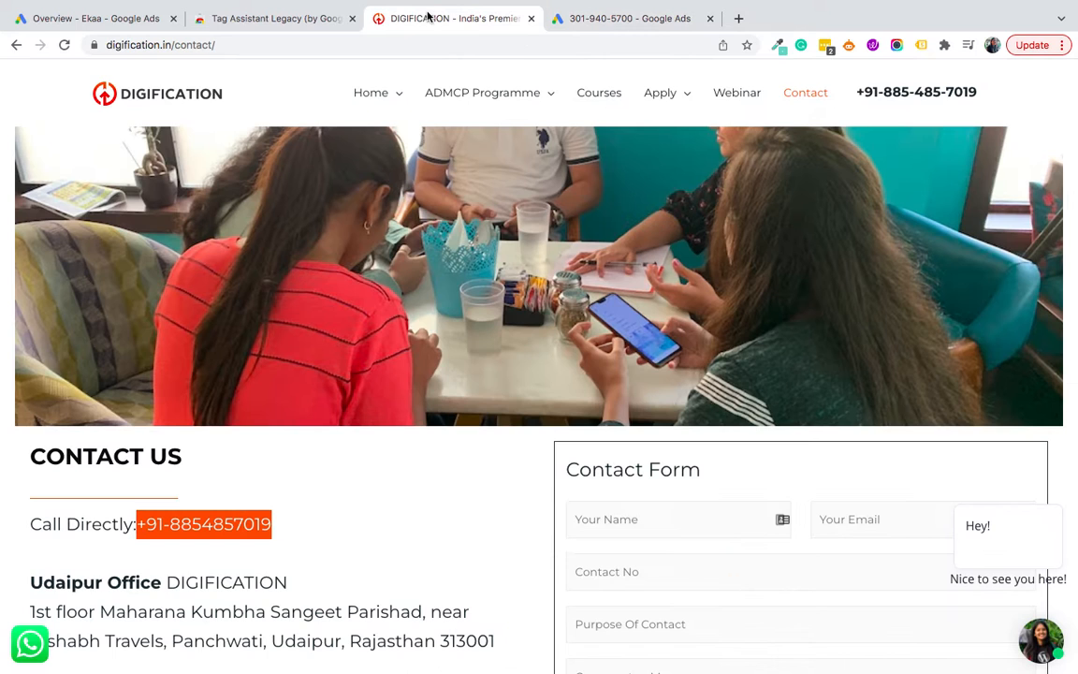
# Step: Open digification.in/wp-admin/ and log in to the WordPress dashboard
pyautogui.click(145, 100)
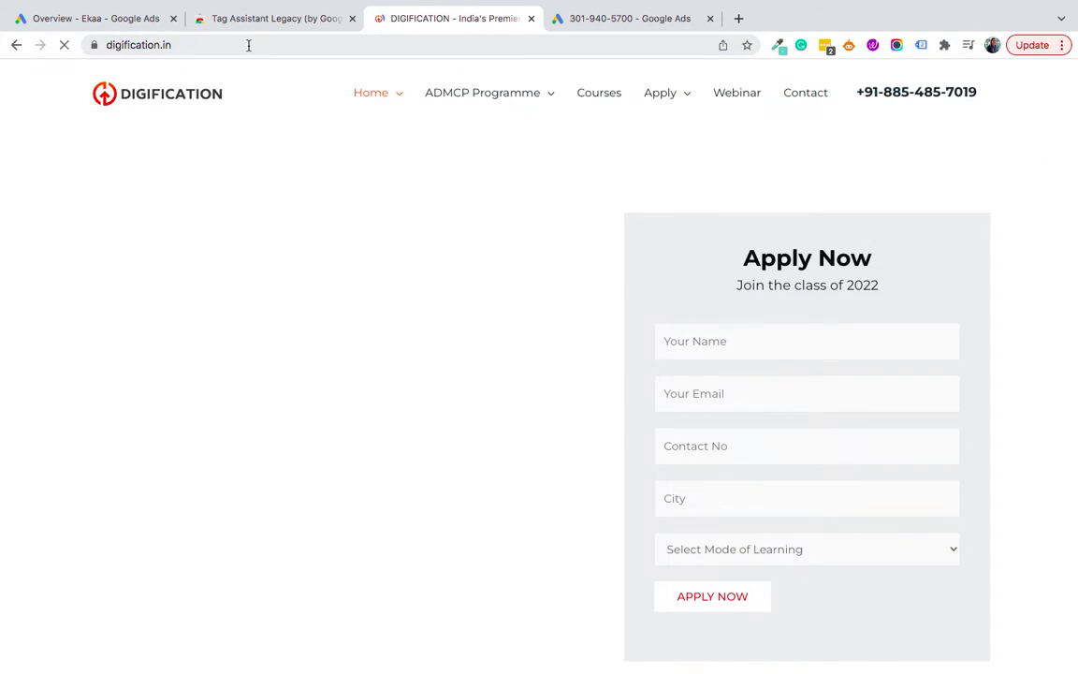
pyautogui.click(249, 45)
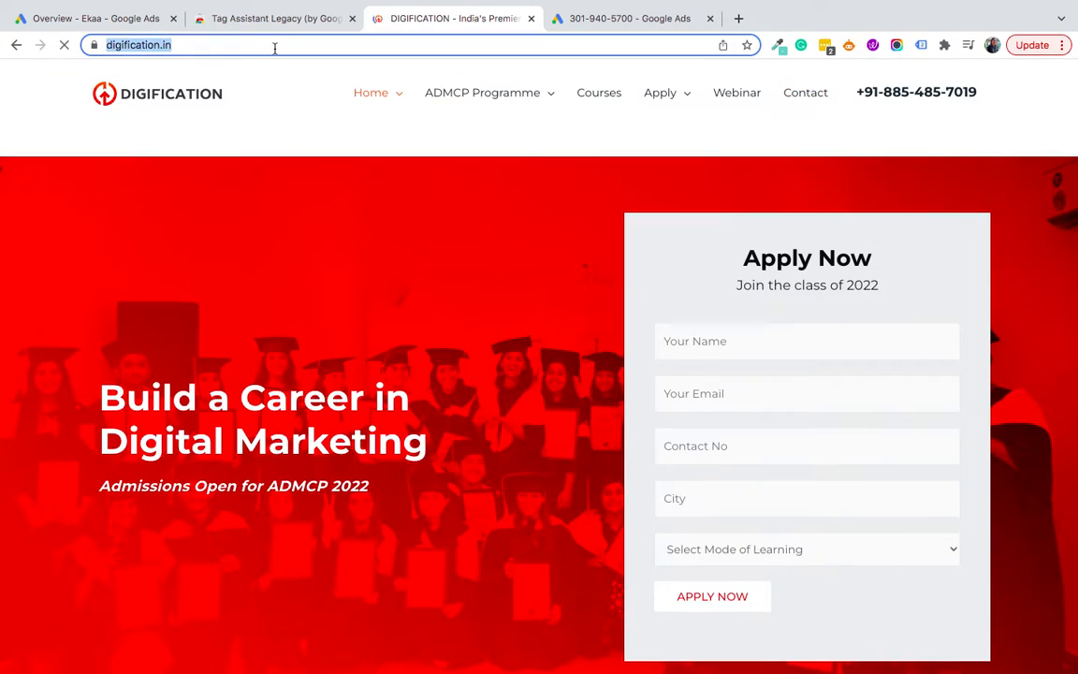
pyautogui.click(274, 44)
pyautogui.write('/wp')
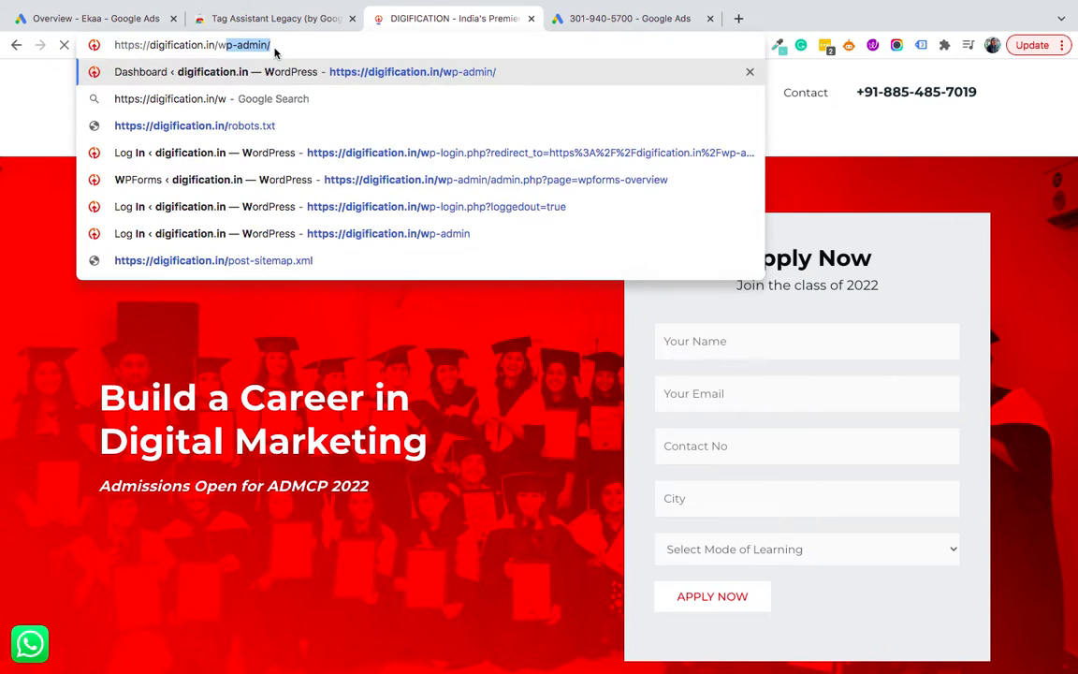
pyautogui.write('-admin/')
pyautogui.press('Return')
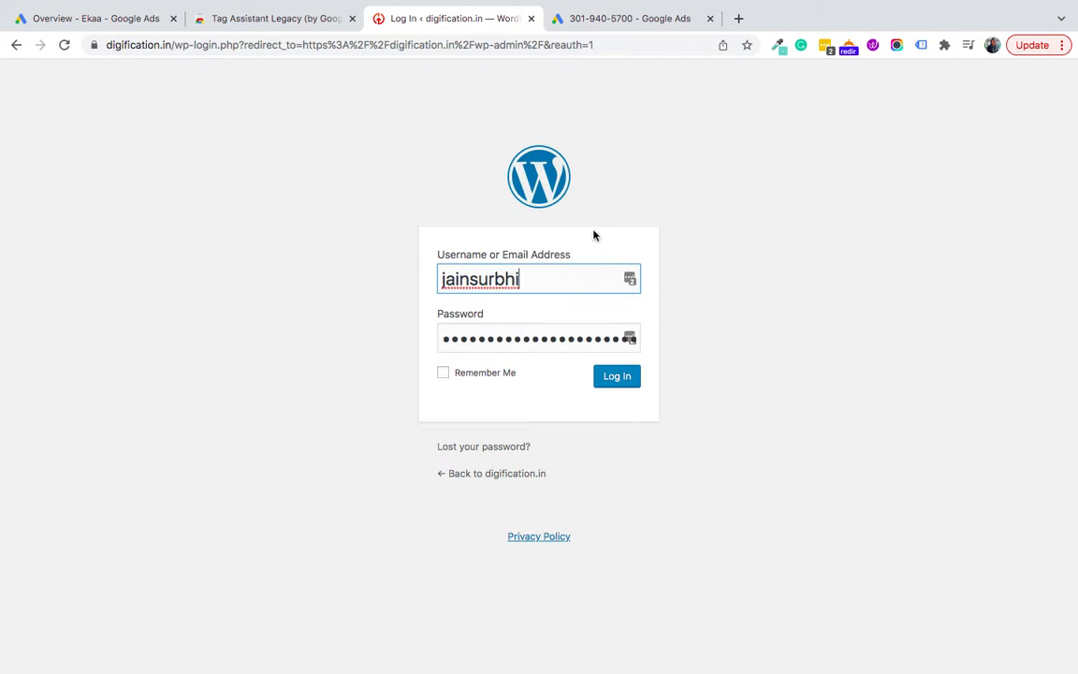
pyautogui.click(611, 379)
pyautogui.click(579, 21)
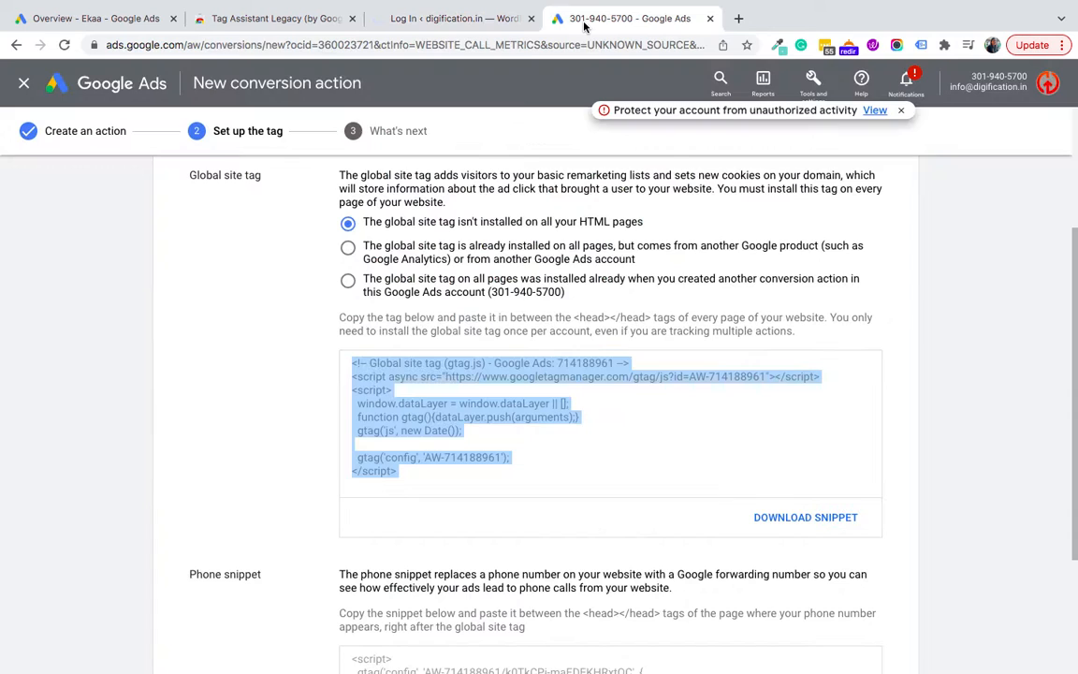
pyautogui.click(463, 21)
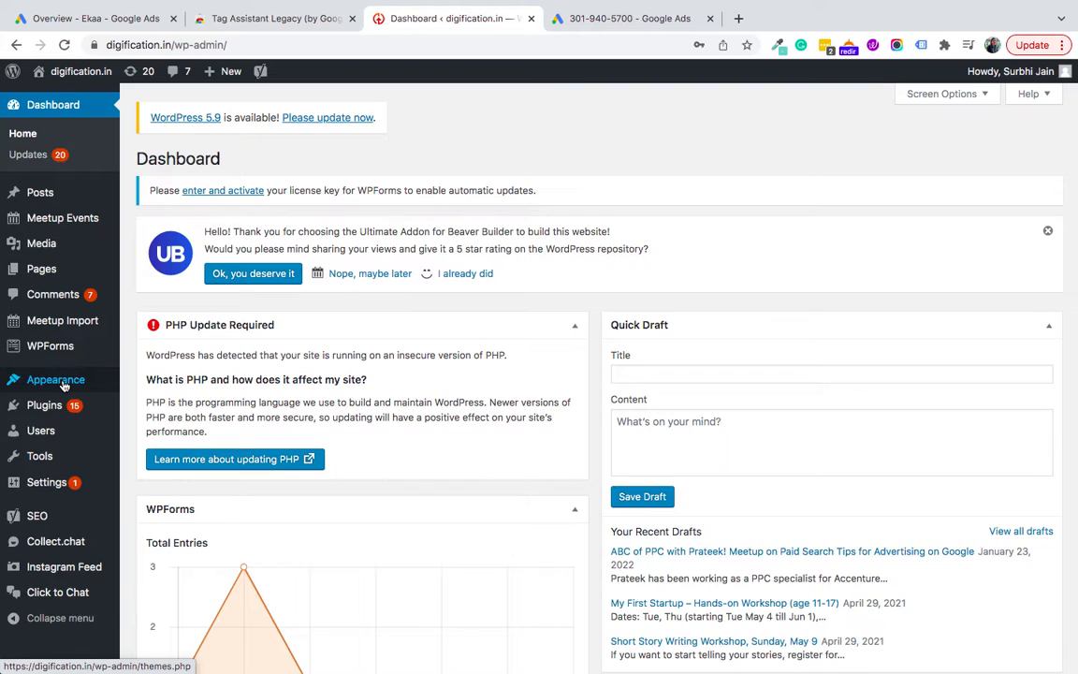
# Step: Open the Astra theme's header.php in the Theme Editor
pyautogui.moveTo(75, 380)
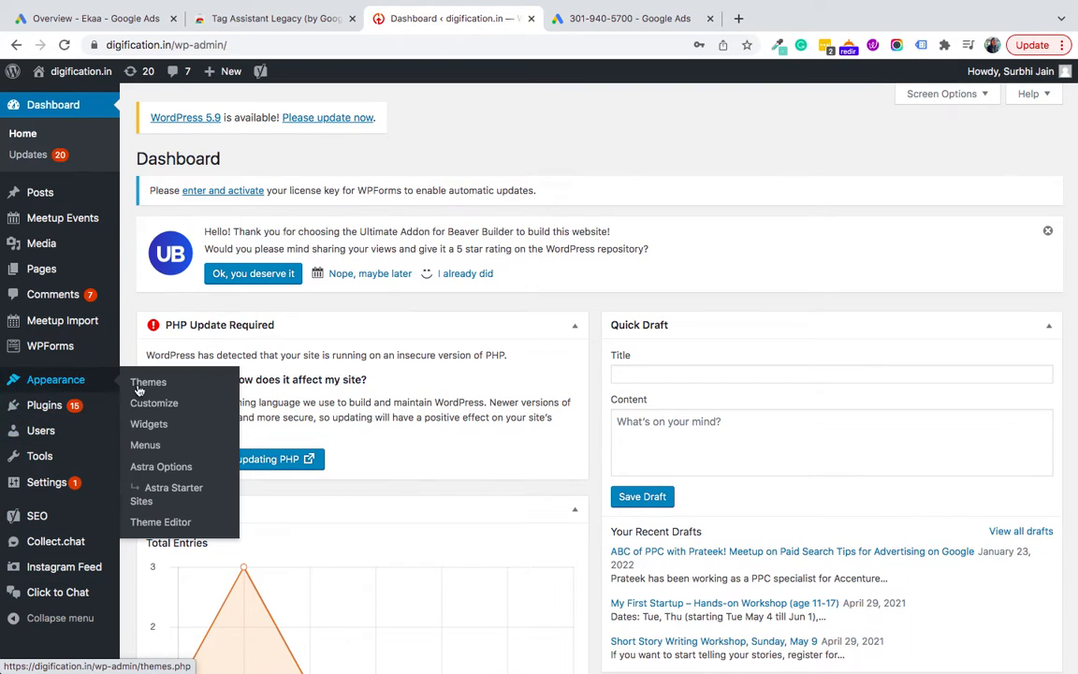
pyautogui.click(147, 526)
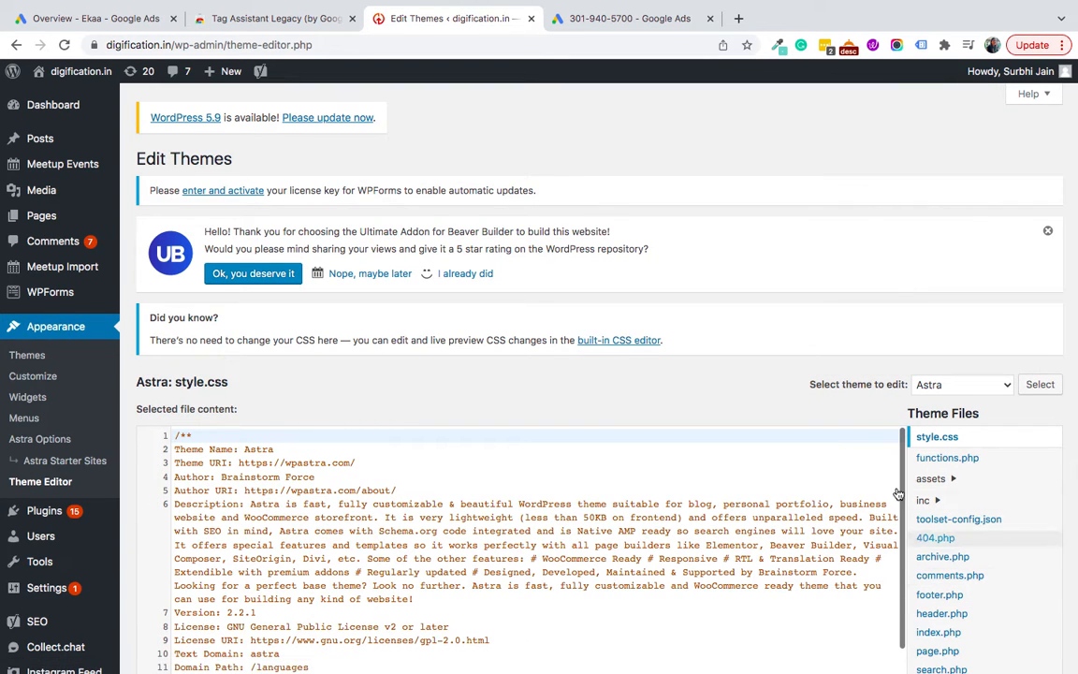
pyautogui.scroll(-4, 538, 567)
pyautogui.click(954, 620)
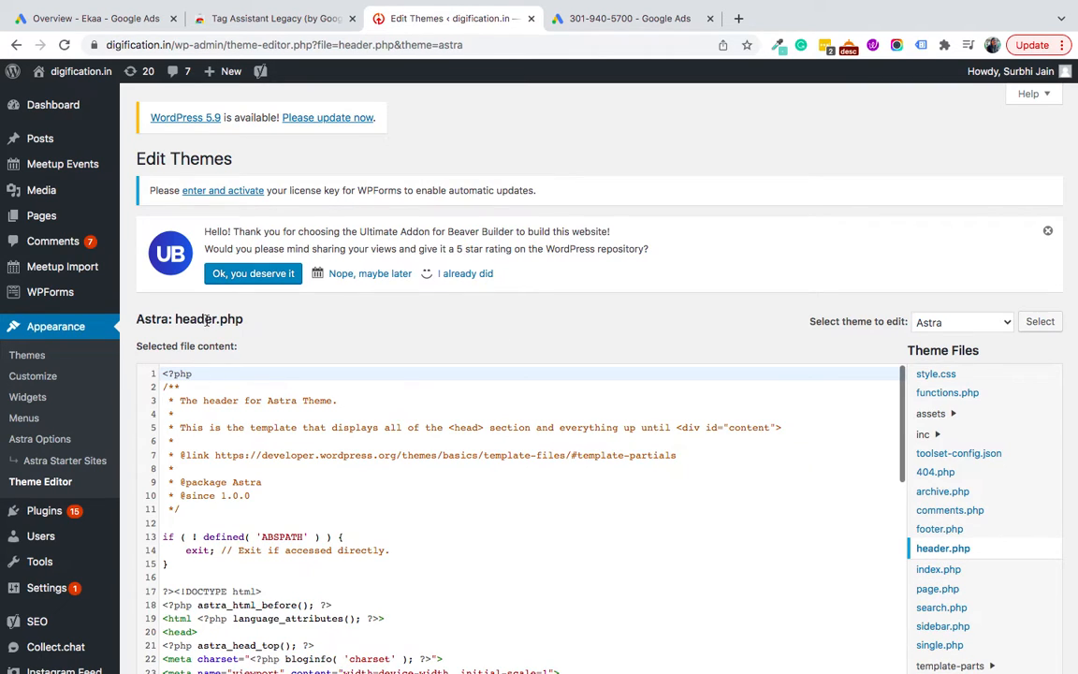
# Step: Paste the global site tag on a new line just before the closing </head> tag
pyautogui.scroll(-5, 503, 516)
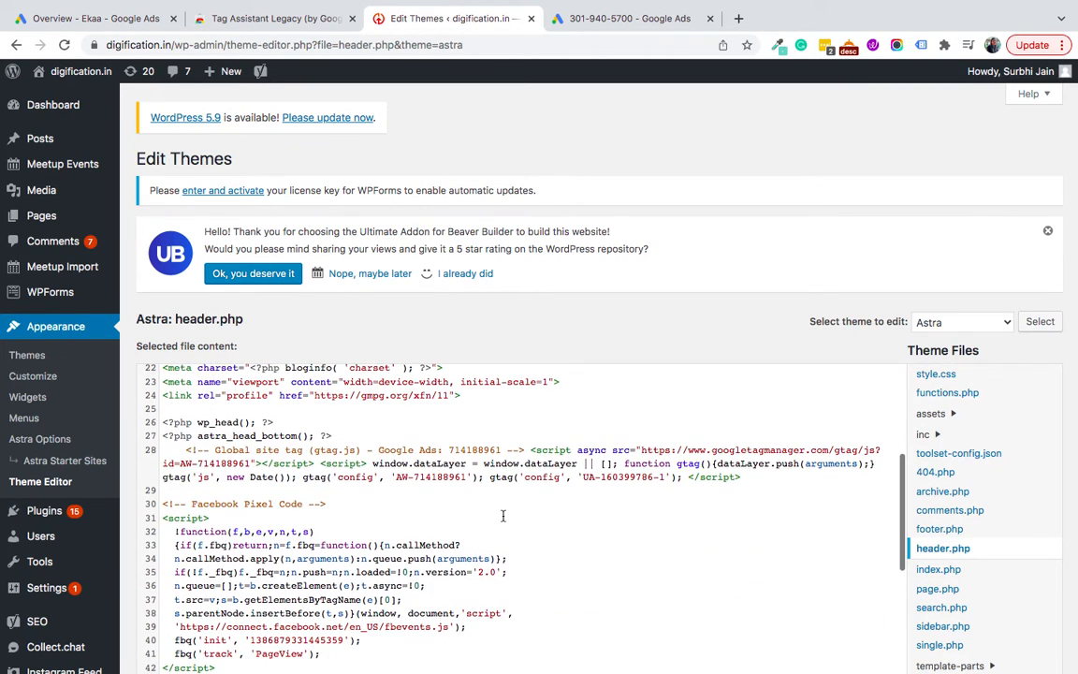
pyautogui.scroll(-5, 227, 509)
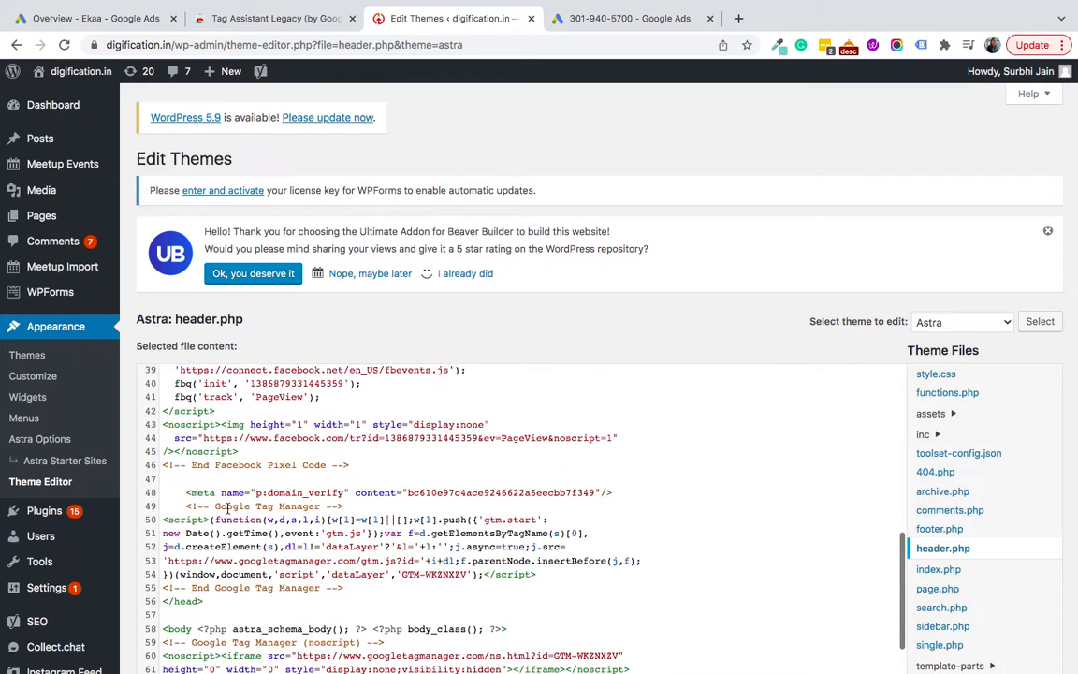
pyautogui.scroll(-2, 227, 509)
pyautogui.moveTo(222, 519); pyautogui.dragTo(161, 519)
pyautogui.click(366, 508)
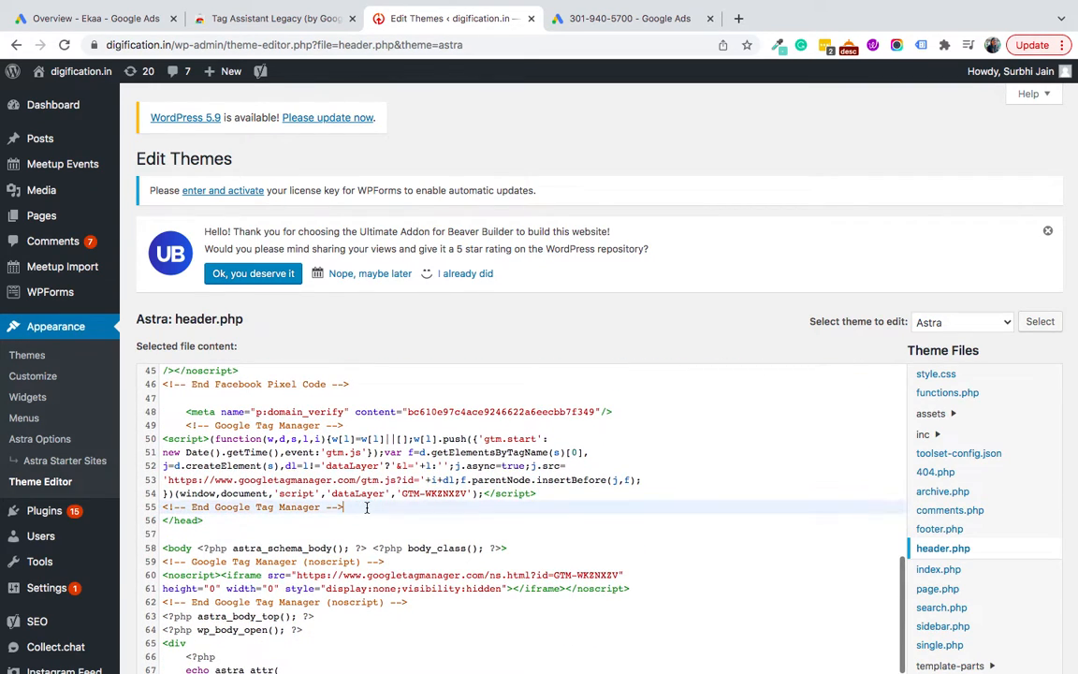
pyautogui.press('Return')
pyautogui.write('<!-- Global site tag (gtag.js) - Google Ads: 714188961 --> <script async src="https://www.googletagmanager.com/gtag/js?id=AW-714188961"></script> <script>   window.dataLayer = window.dataLayer || [];   function gtag(){dataLayer.push(arguments);}   gtag(\'js\', new Date());    gtag(\'config\', \'AW-714188961\'); </script>')
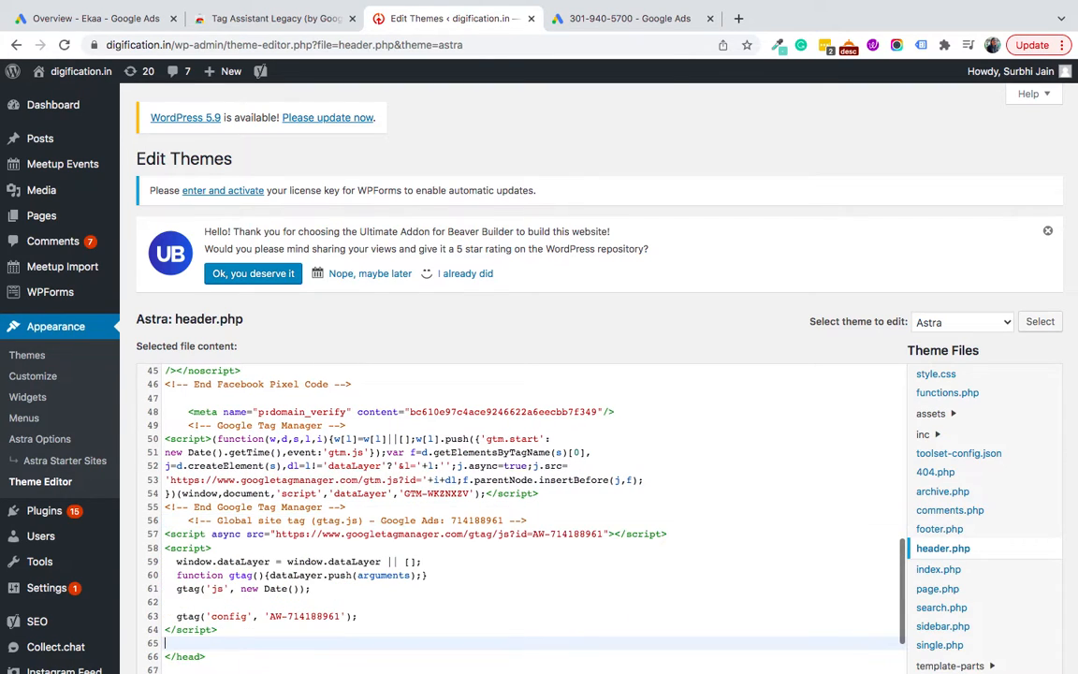
# Step: Copy the phone snippet from Google Ads and paste it below the global site tag in header.php
pyautogui.click(568, 26)
pyautogui.scroll(-4, 412, 468)
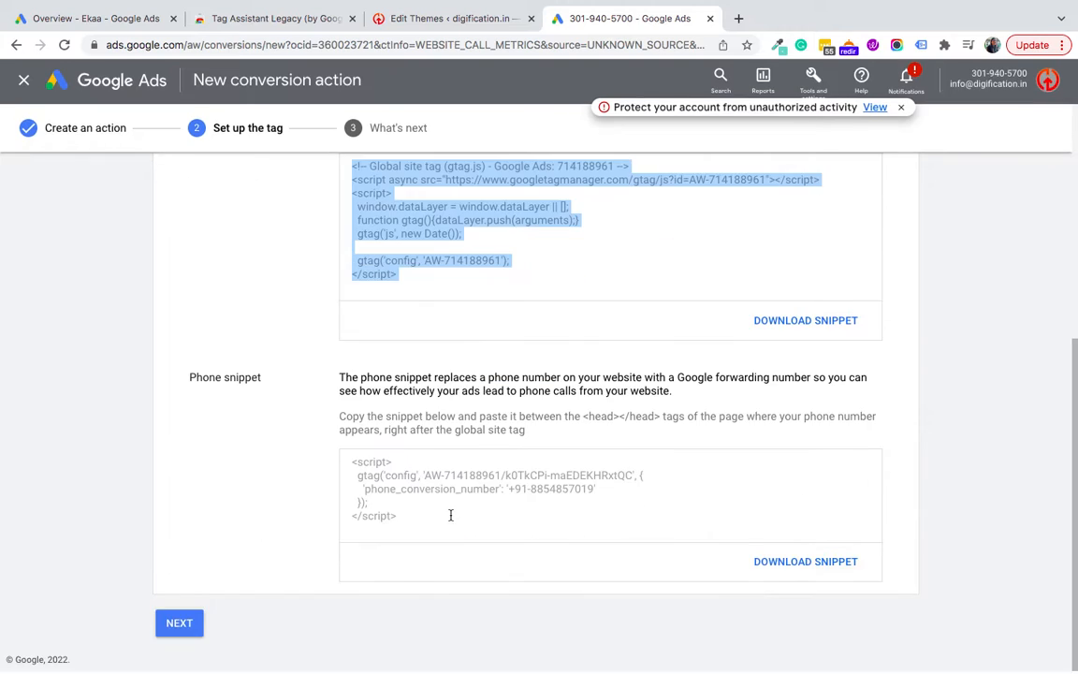
pyautogui.moveTo(430, 526); pyautogui.dragTo(348, 464)
pyautogui.hotkey('ctrl', 'c')
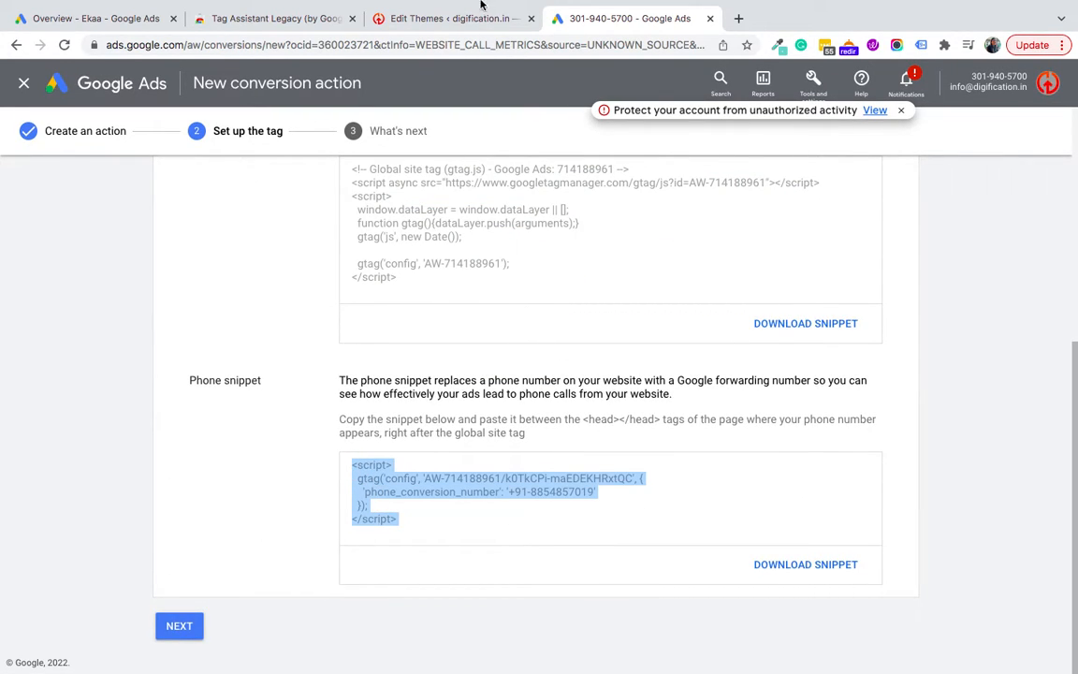
pyautogui.click(396, 19)
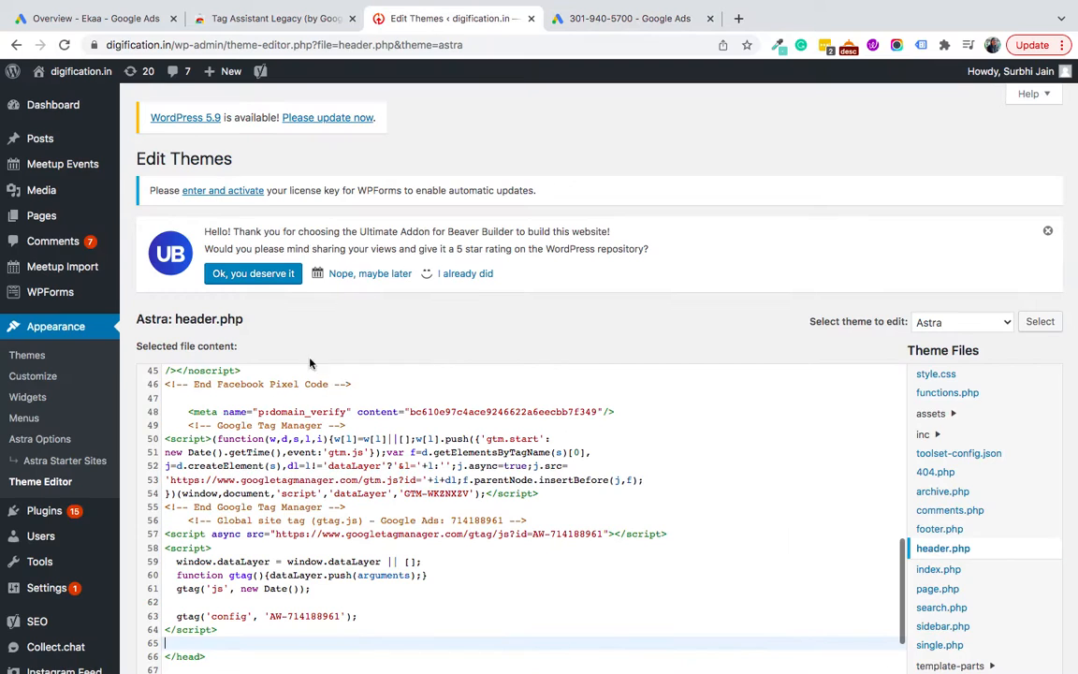
pyautogui.hotkey('ctrl', 'v')
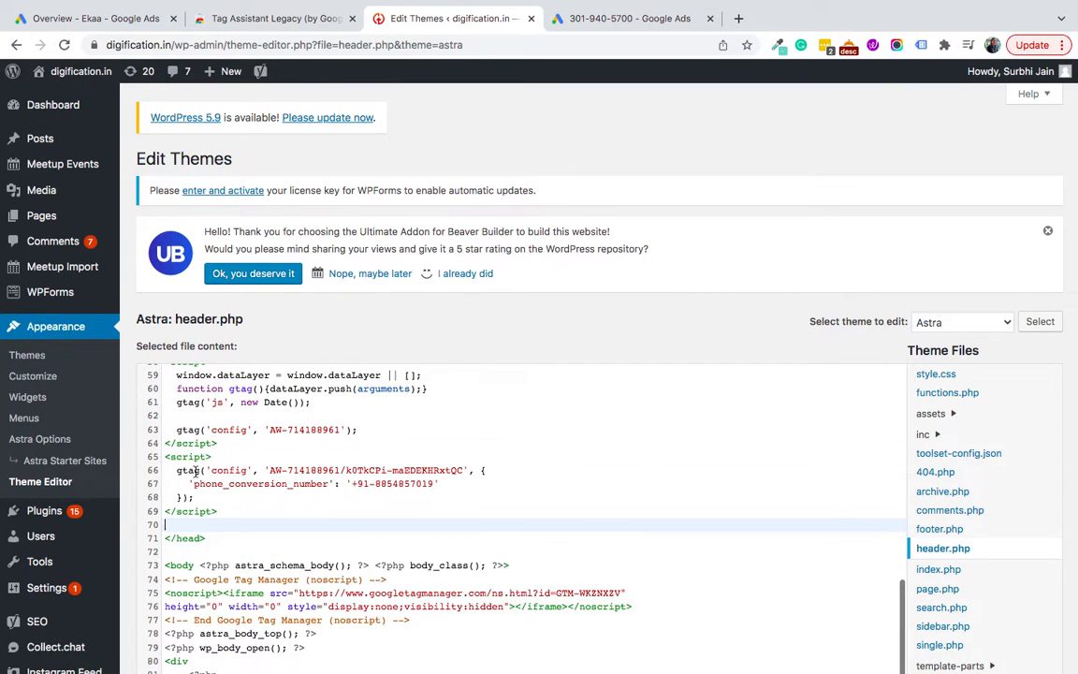
# Step: Save header.php with Update File and go back to the Google Ads tag page
pyautogui.moveTo(210, 539); pyautogui.dragTo(163, 538)
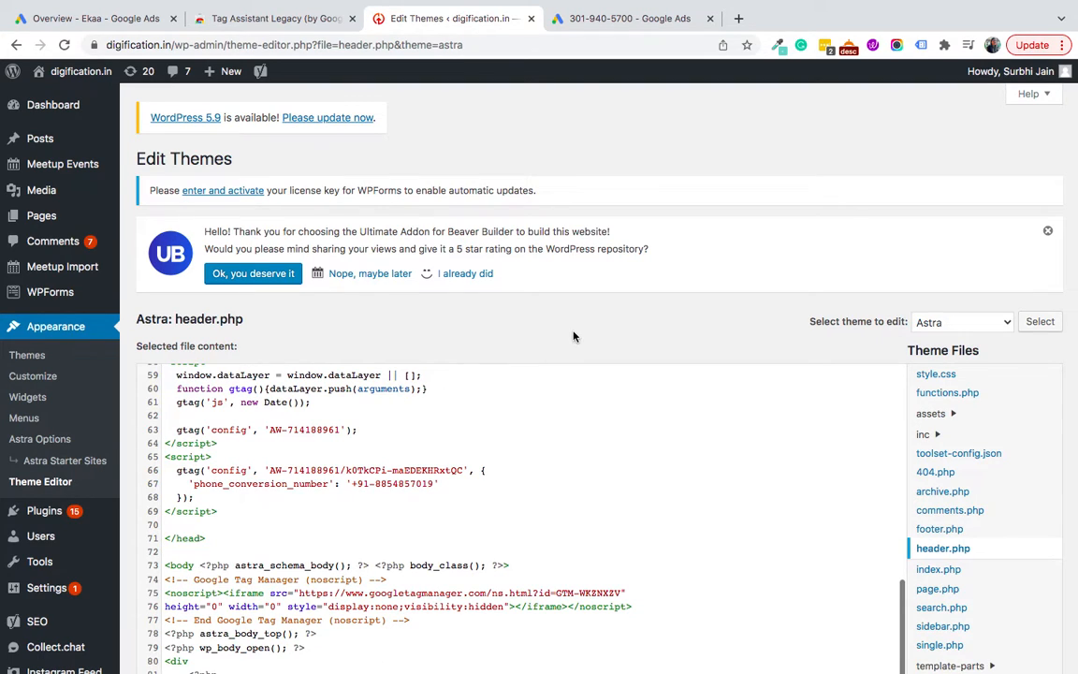
pyautogui.scroll(-5, 423, 496)
pyautogui.scroll(-4, 197, 599)
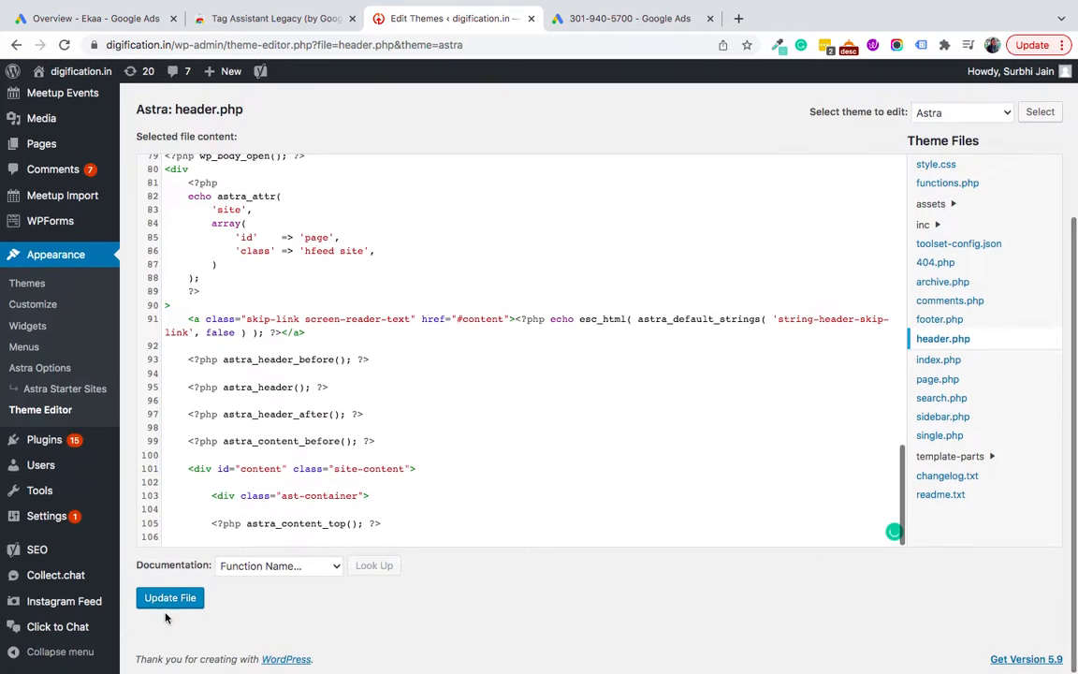
pyautogui.click(173, 599)
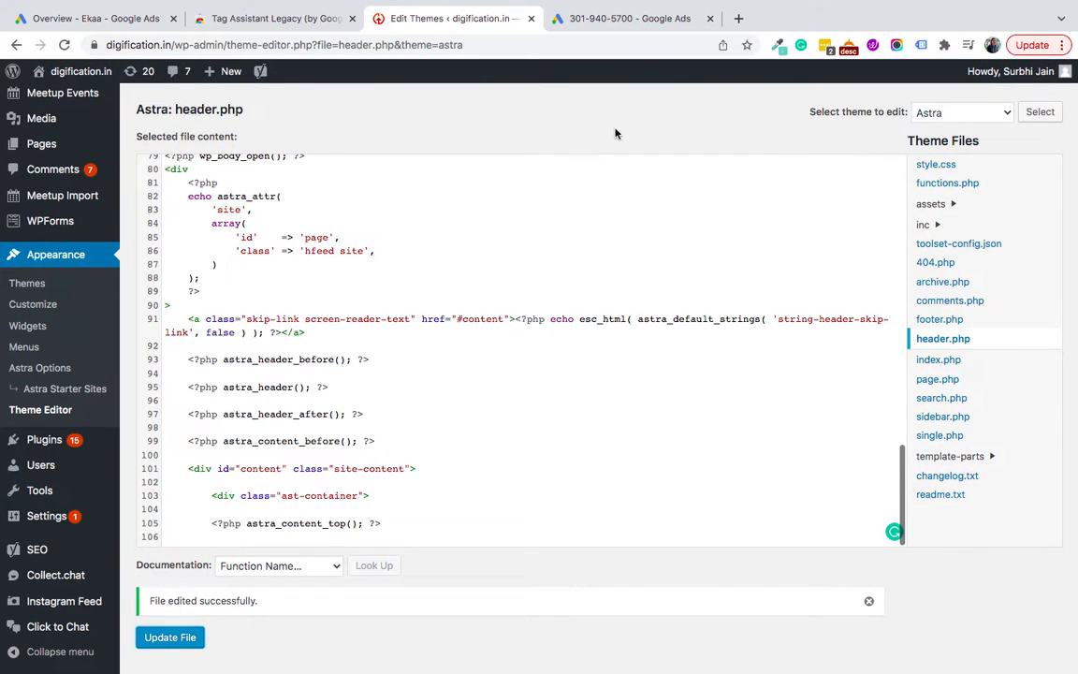
pyautogui.click(580, 21)
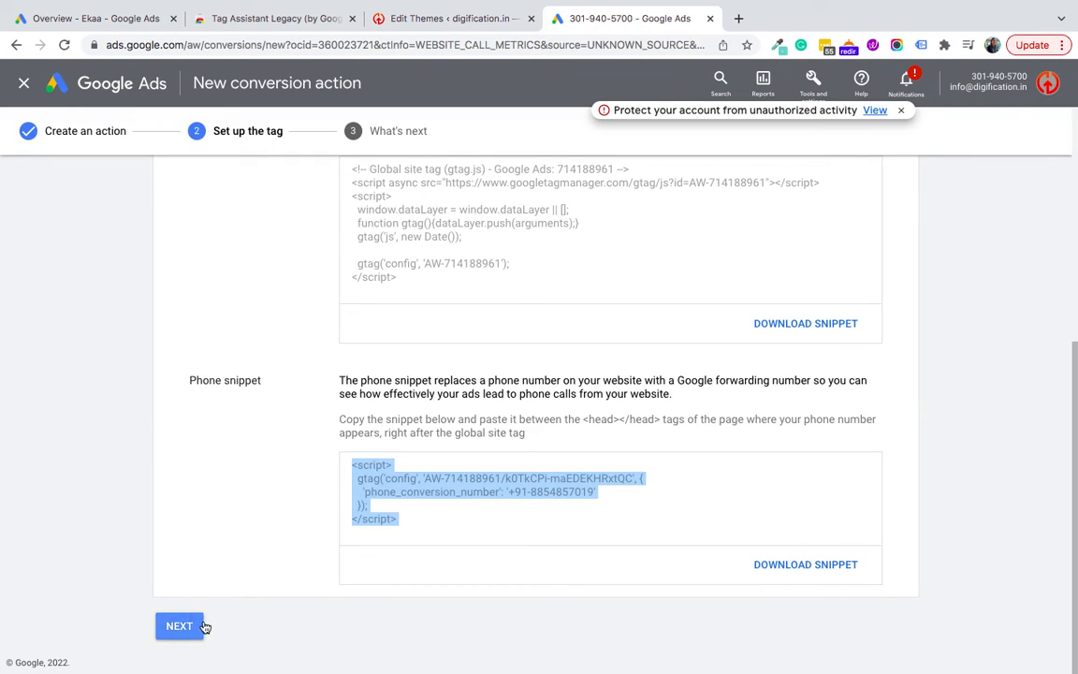
# Step: Complete the Call from Contact Page conversion setup and close the old Overview tab
pyautogui.click(175, 635)
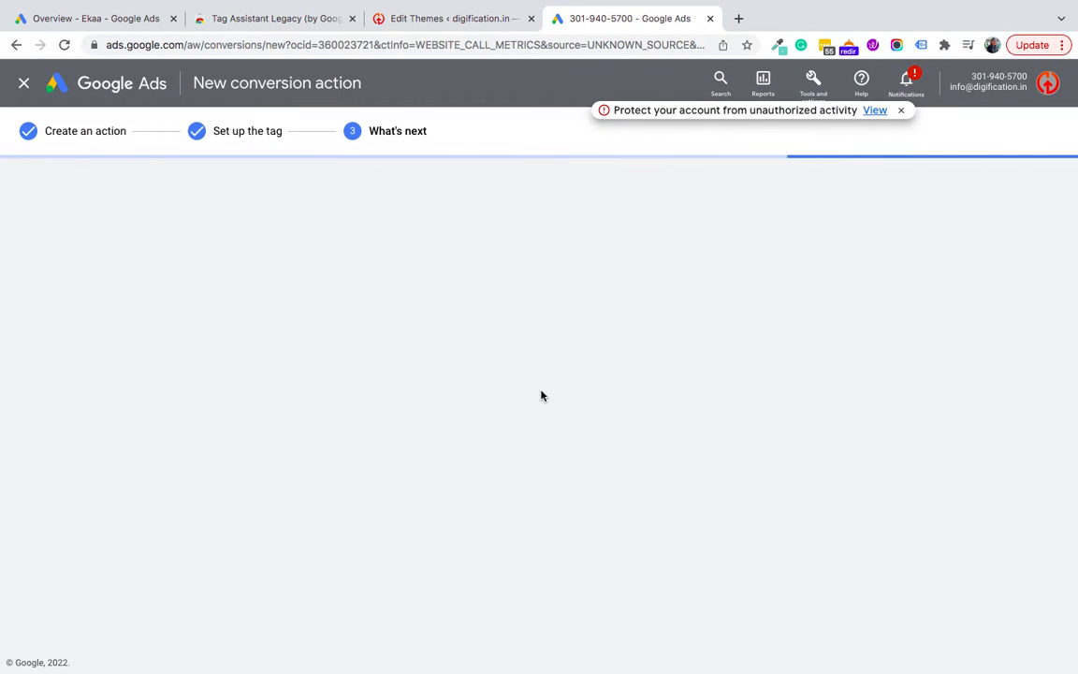
pyautogui.click(186, 475)
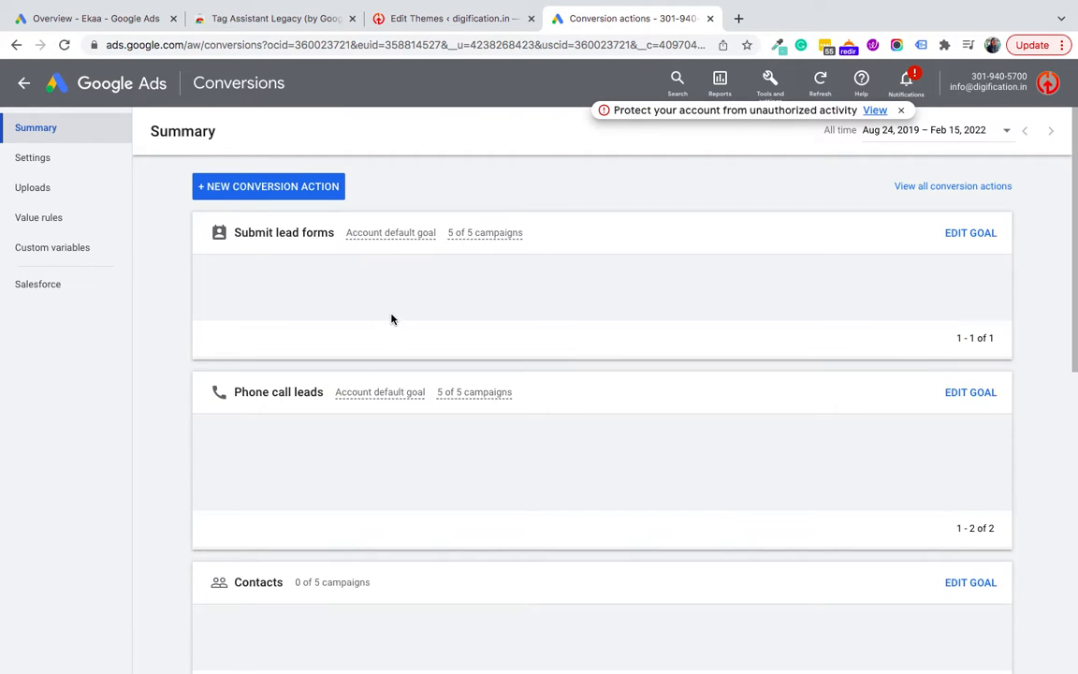
pyautogui.click(172, 19)
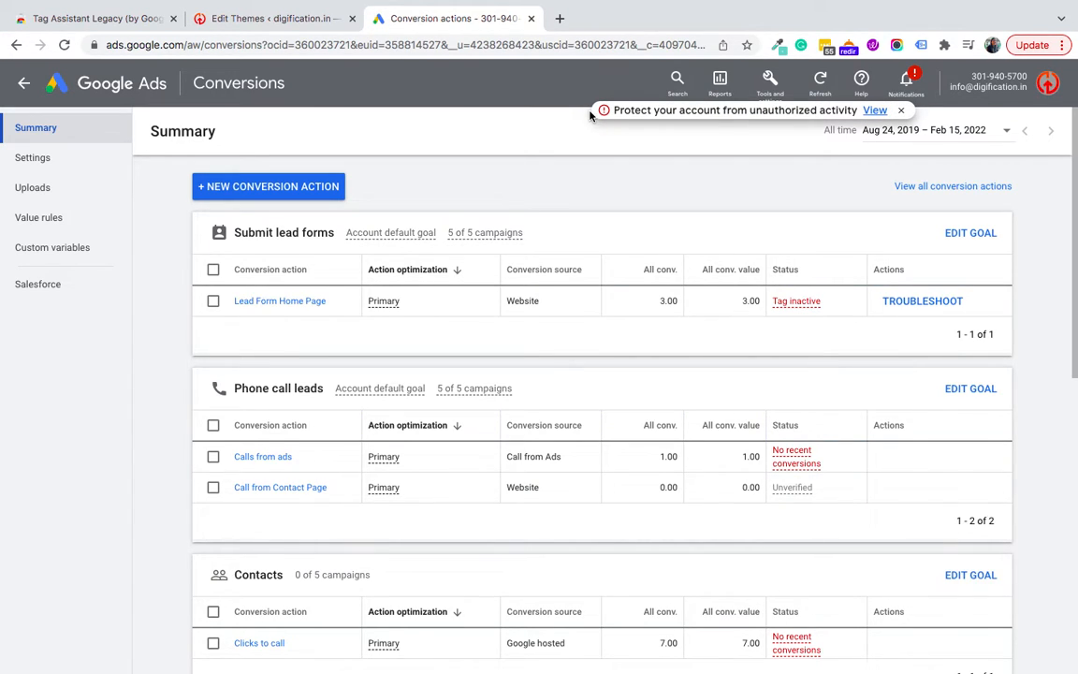
# Step: Log out of WordPress from the Howdy menu and close the theme editor tab
pyautogui.click(560, 19)
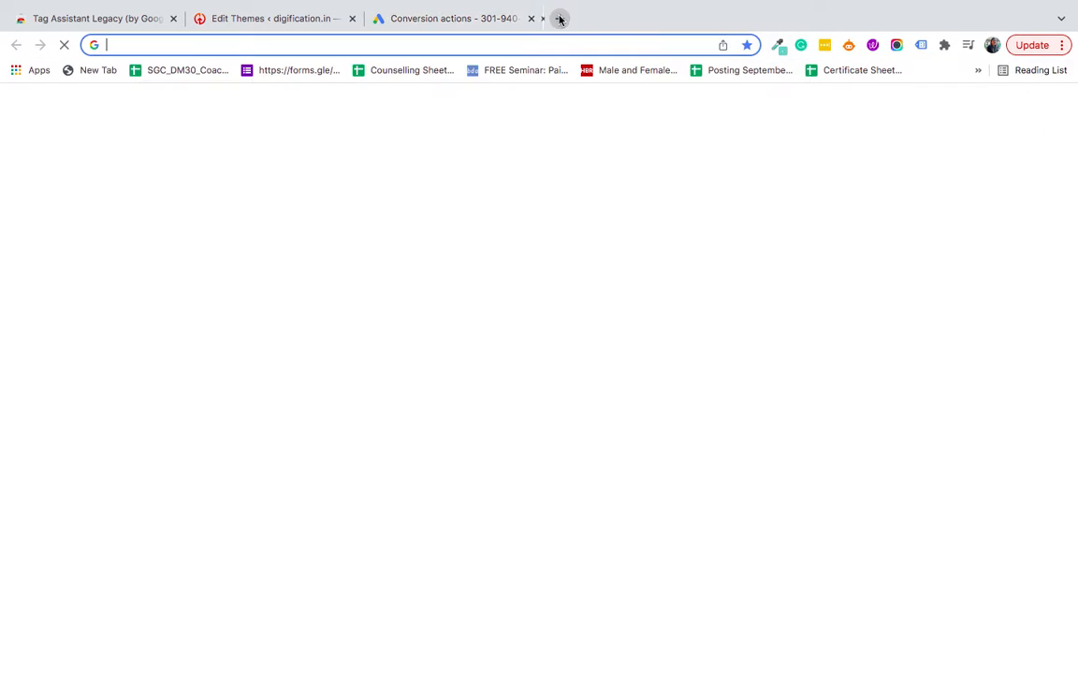
pyautogui.write('digification.in')
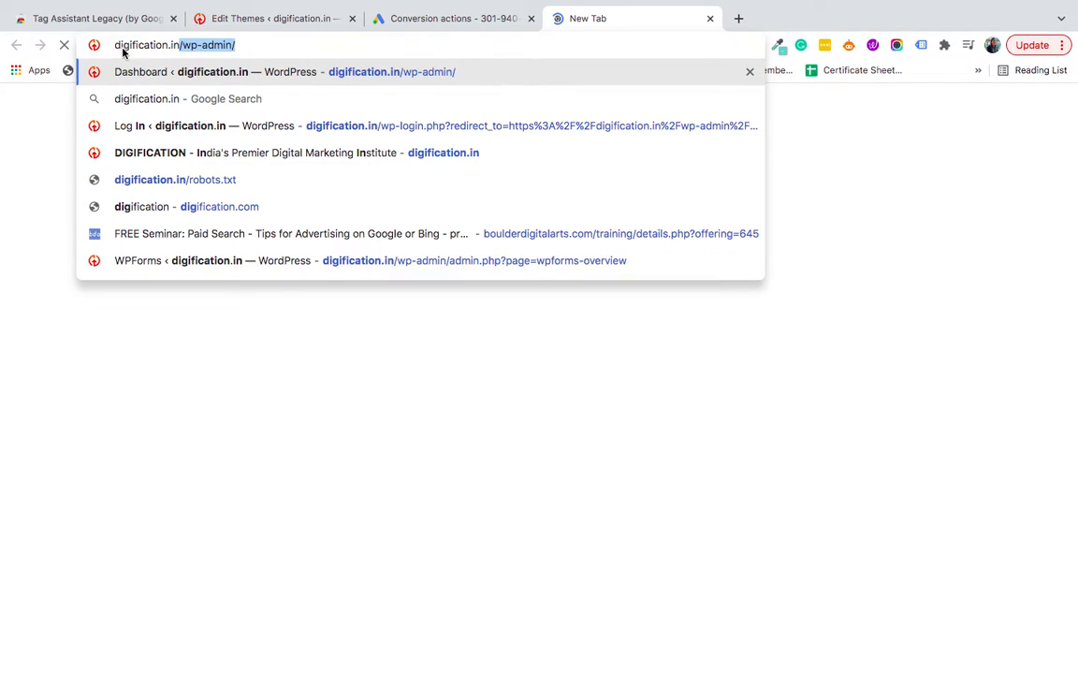
pyautogui.press('Return')
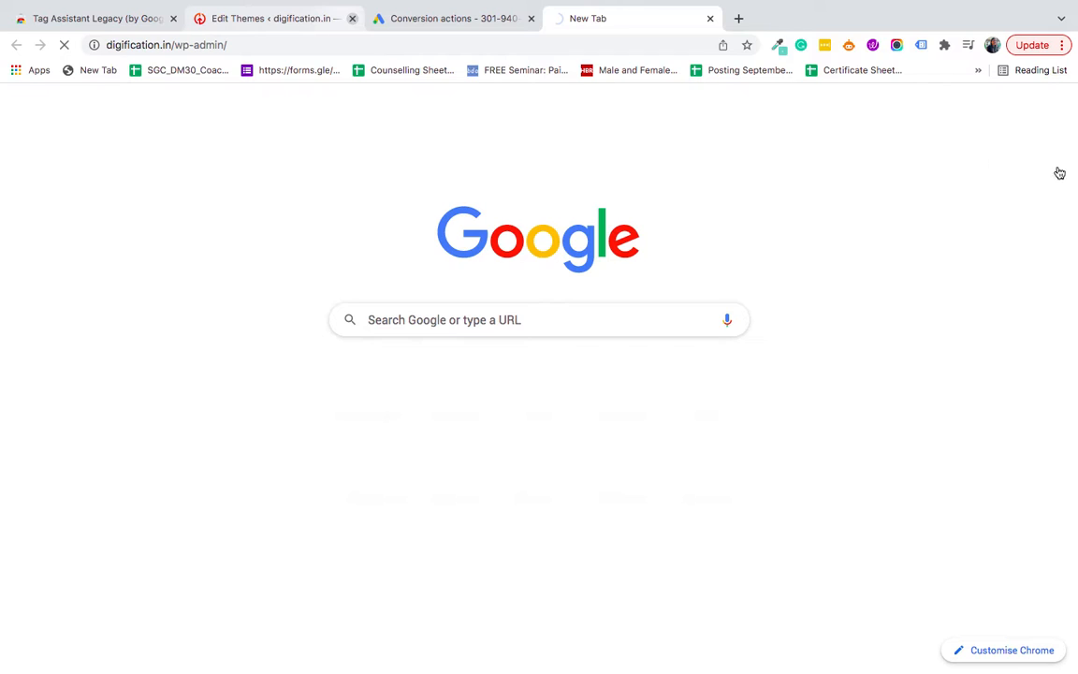
pyautogui.click(272, 18)
pyautogui.moveTo(1035, 77)
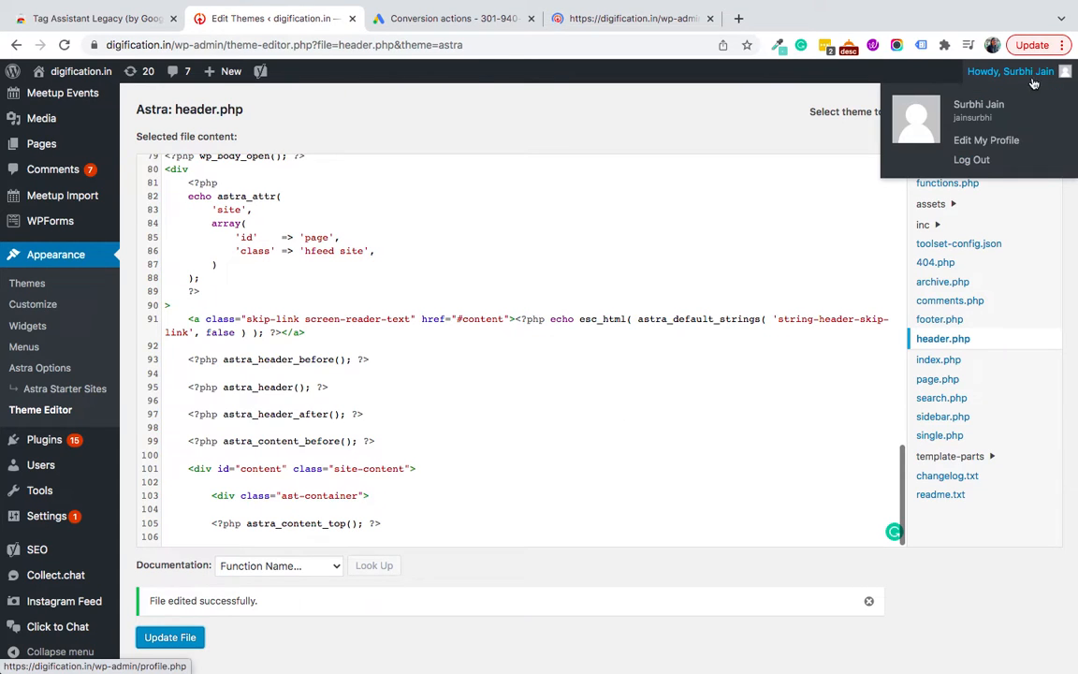
pyautogui.click(967, 165)
pyautogui.click(626, 17)
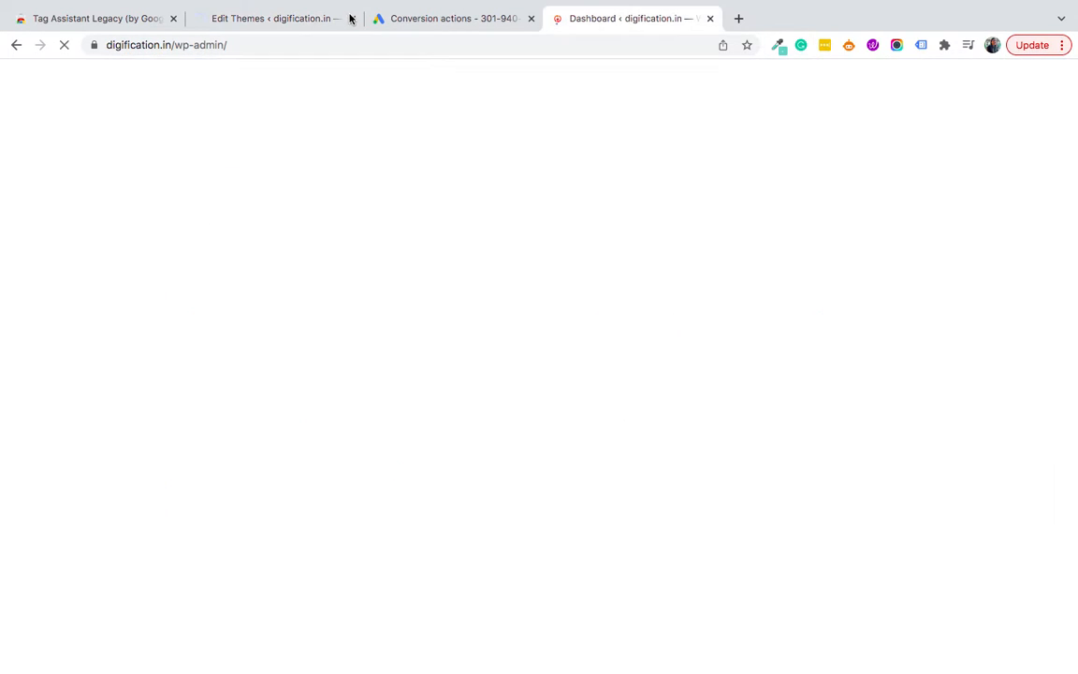
pyautogui.click(350, 18)
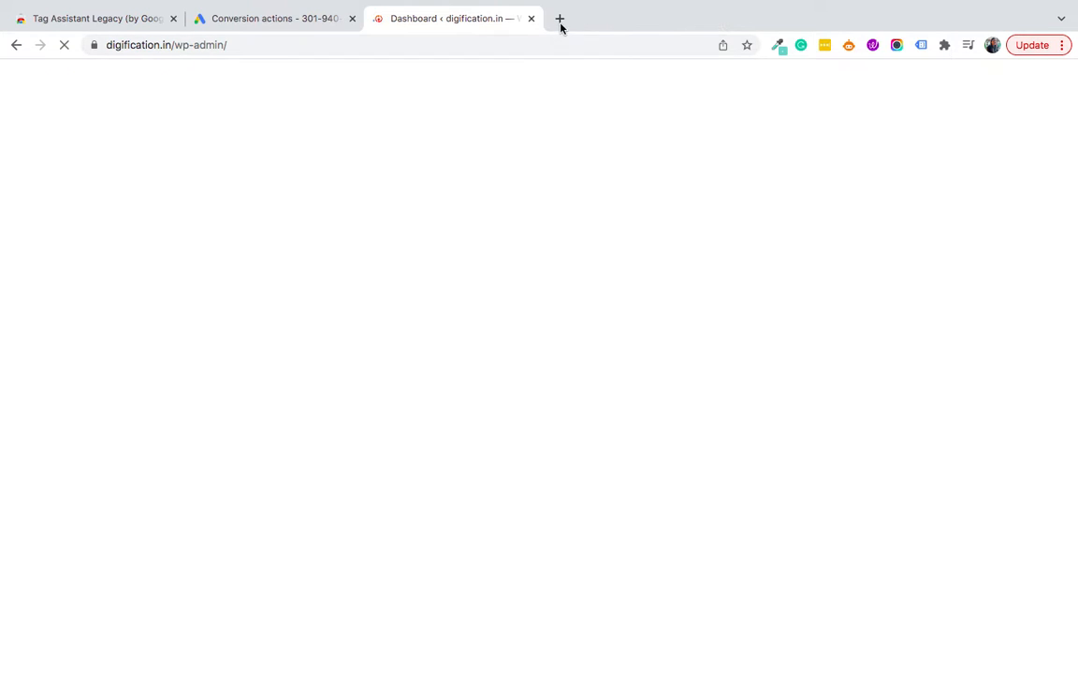
# Step: Load the digification.in home page in a new tab and close the Dashboard tab
pyautogui.click(560, 18)
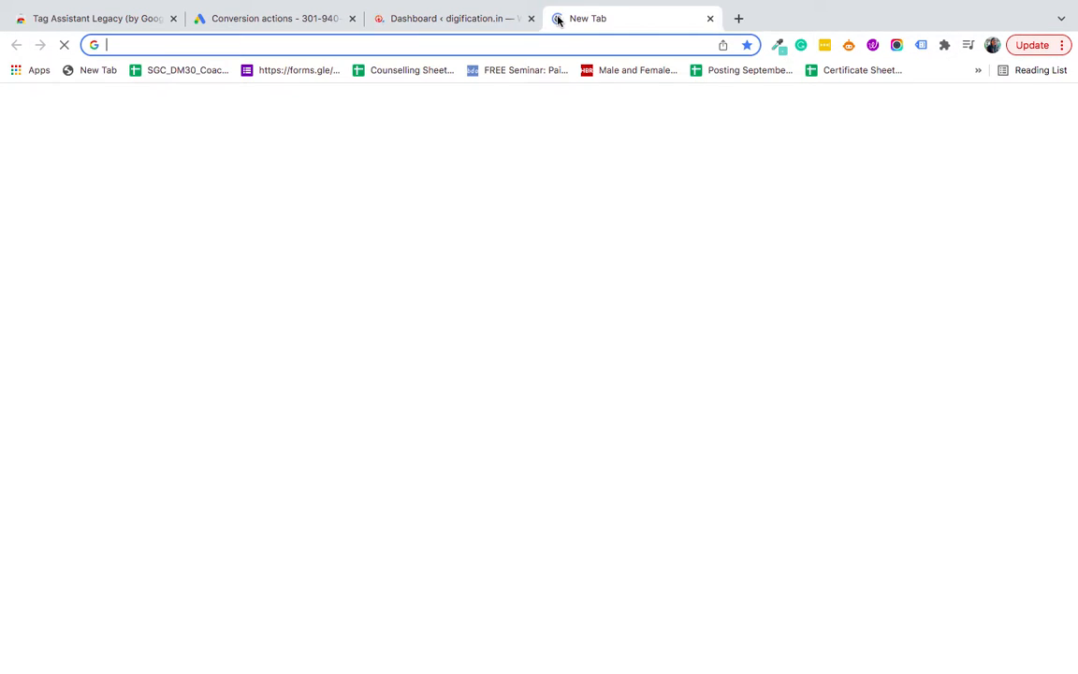
pyautogui.write('digification.in')
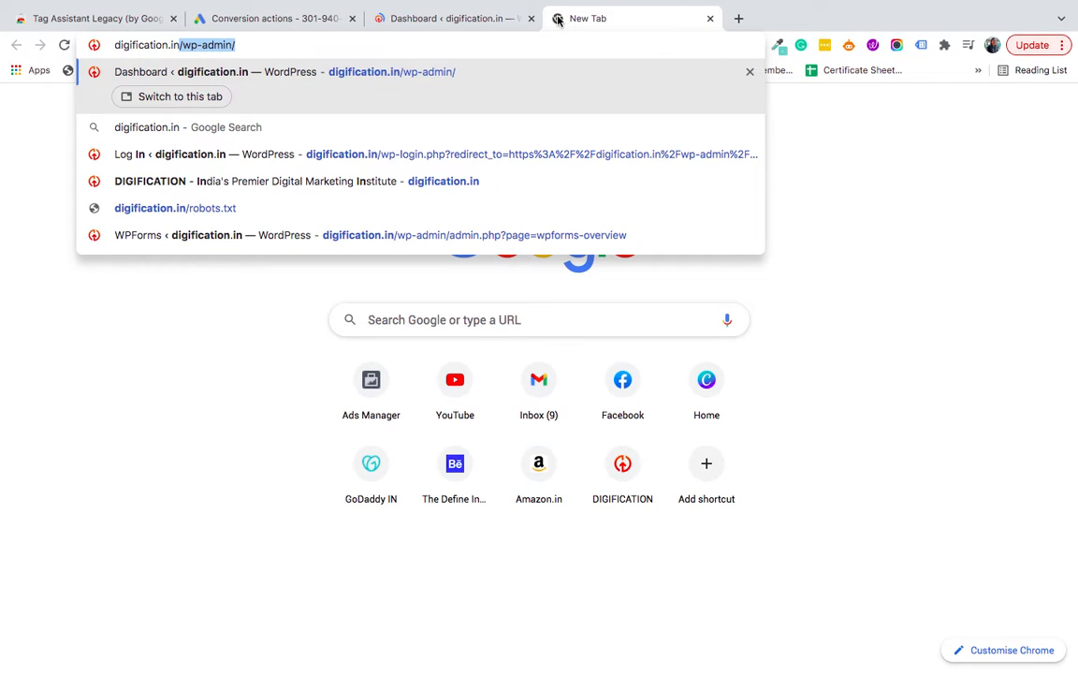
pyautogui.press('Delete')
pyautogui.press('Return')
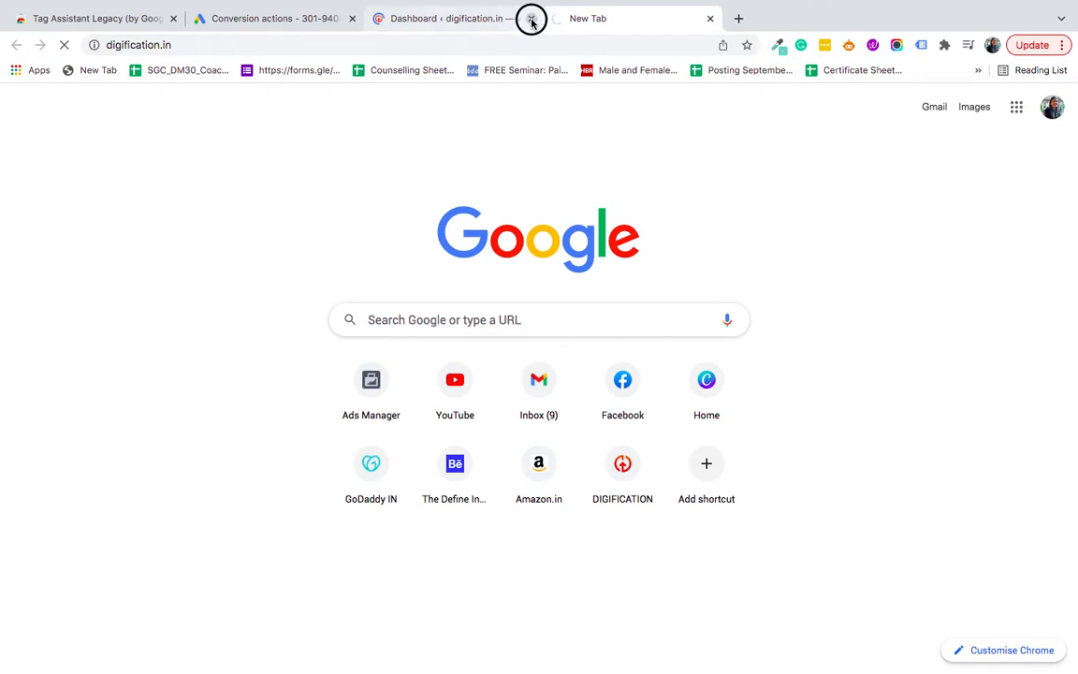
pyautogui.click(530, 18)
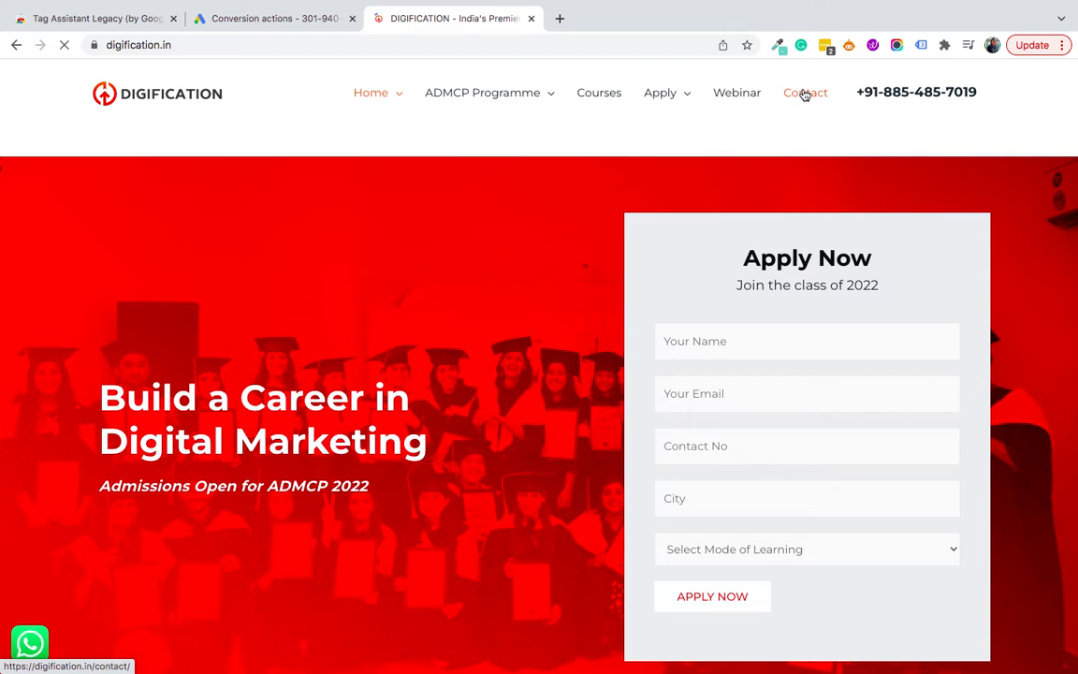
# Step: Confirm Tag Assistant lists the Website Call Metrics tag (tag 7) on the digification.in Contact page, then return to Google Ads
pyautogui.click(804, 94)
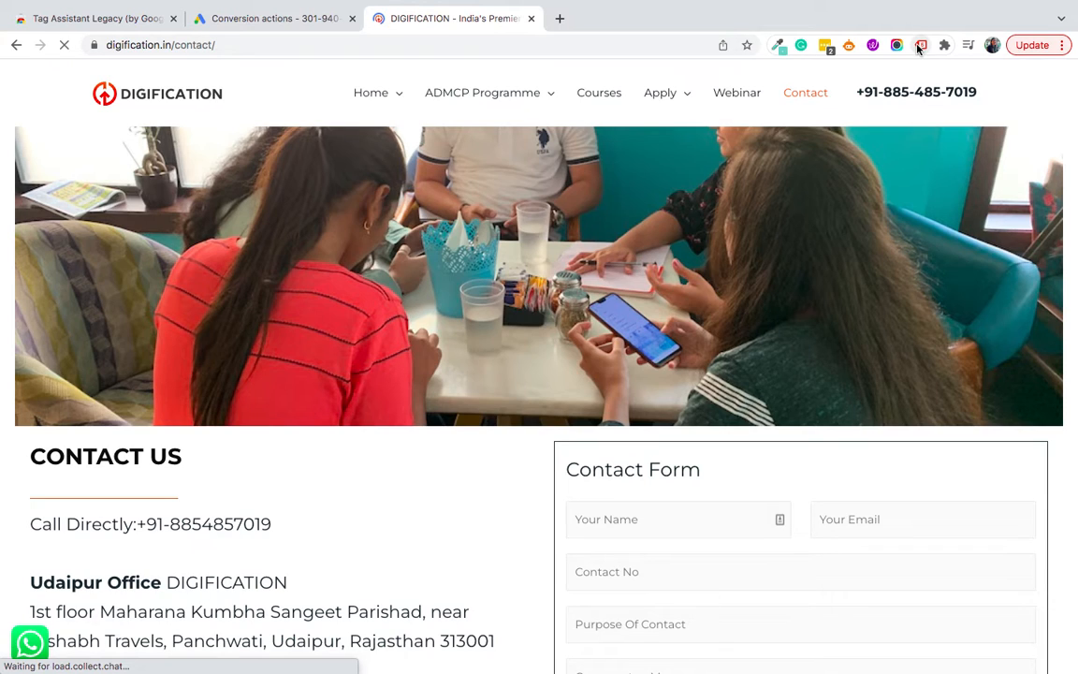
pyautogui.click(919, 47)
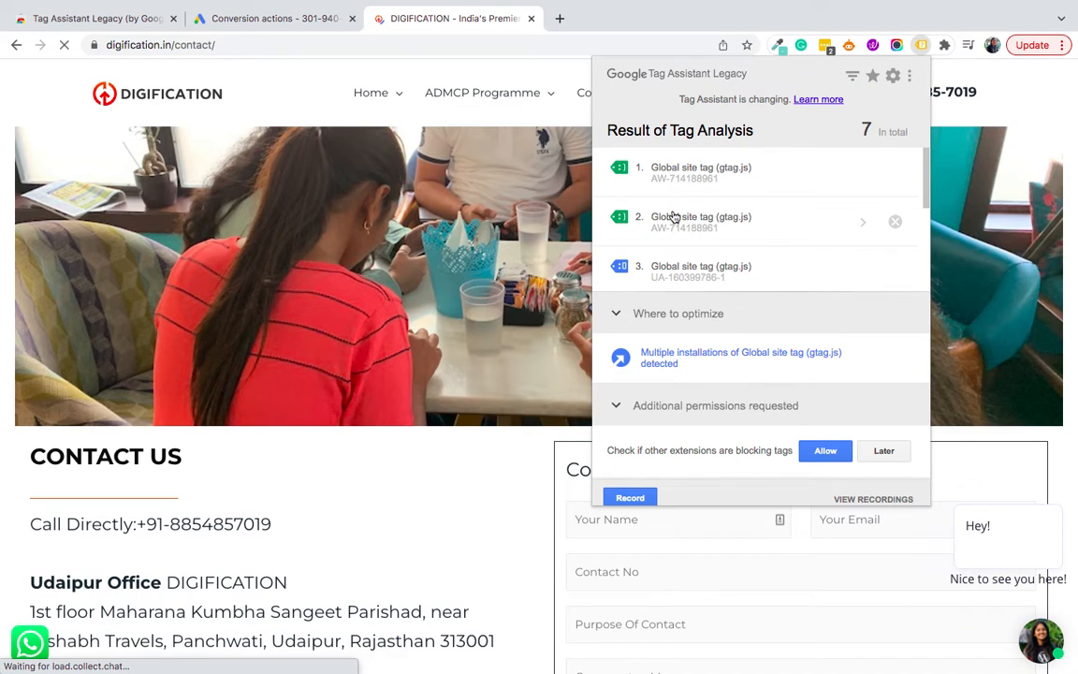
pyautogui.scroll(-3, 645, 215)
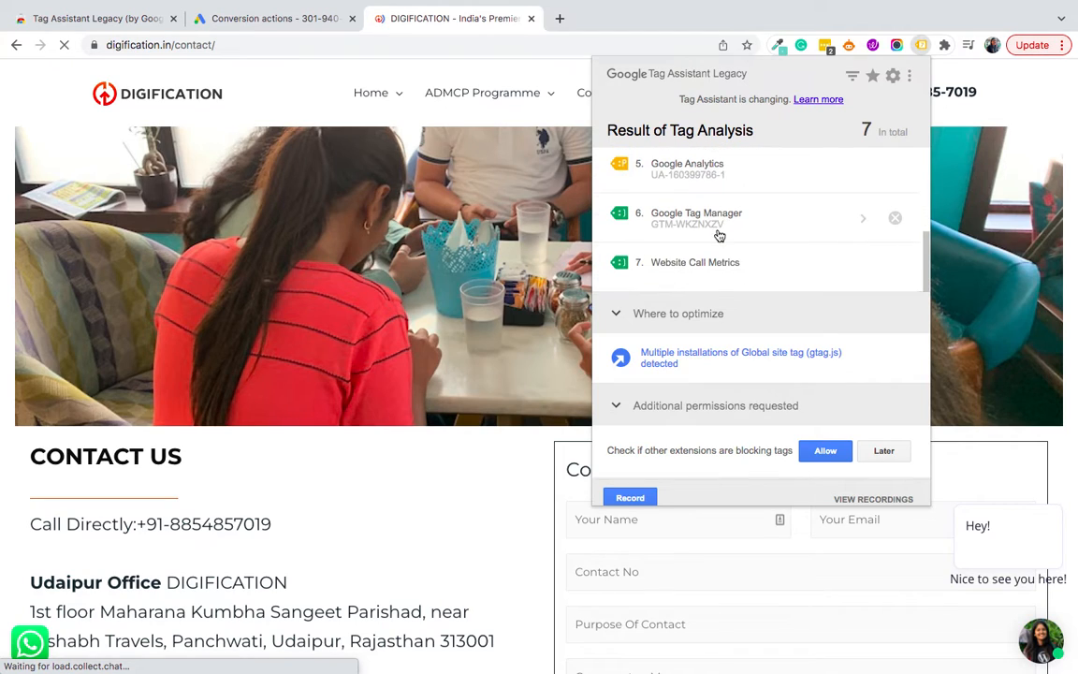
pyautogui.scroll(4, 717, 234)
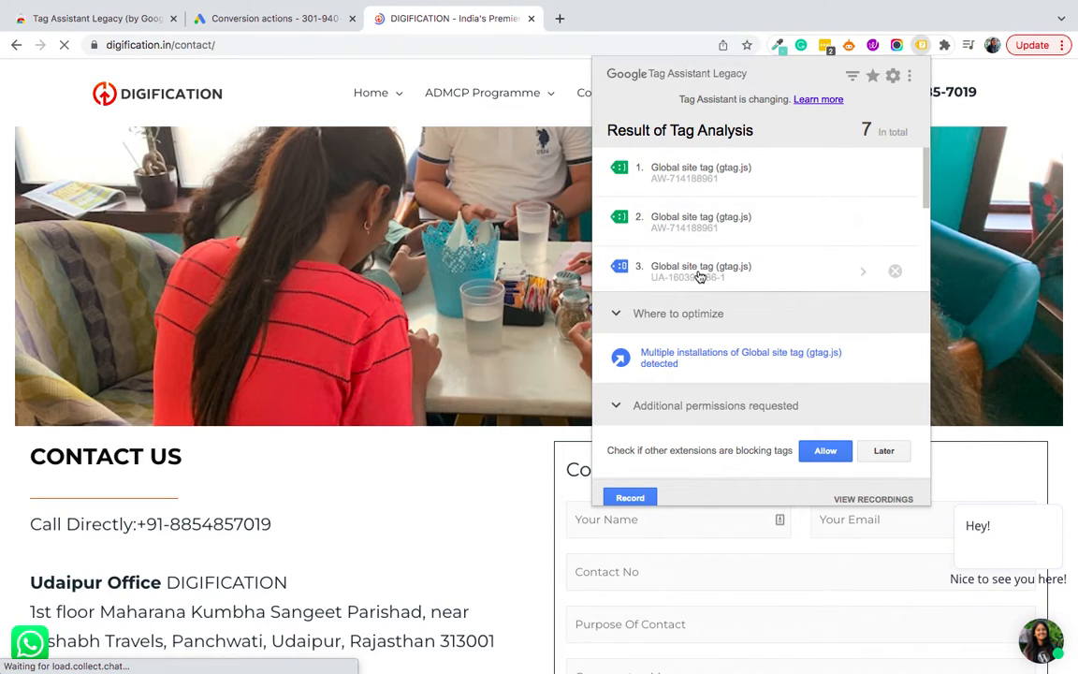
pyautogui.scroll(-3, 698, 277)
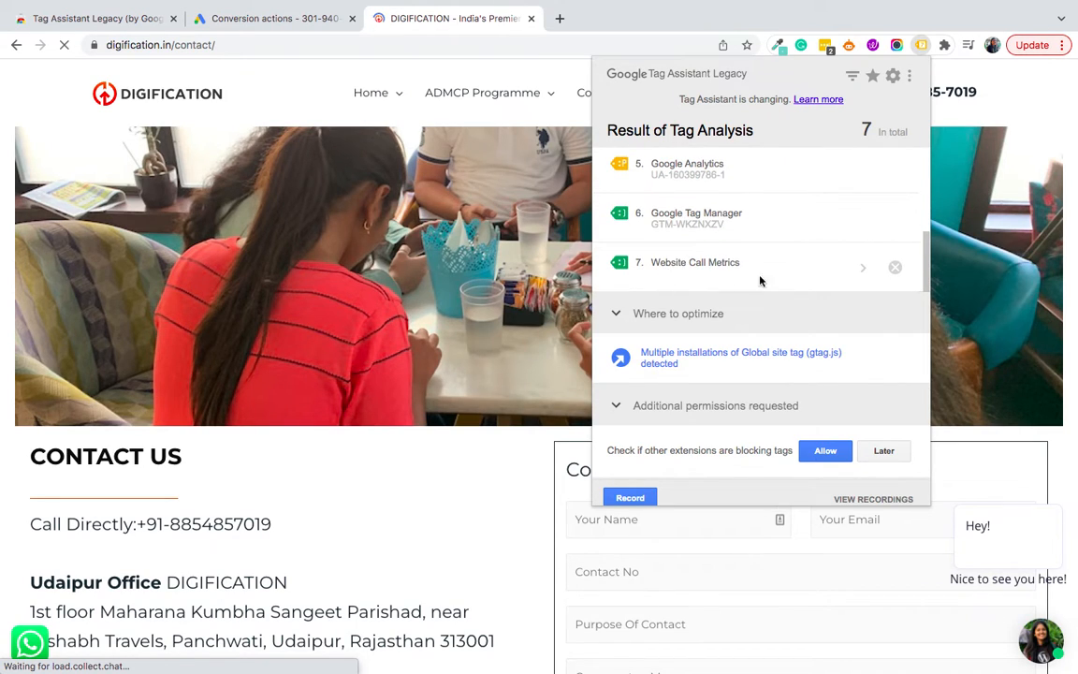
pyautogui.click(855, 270)
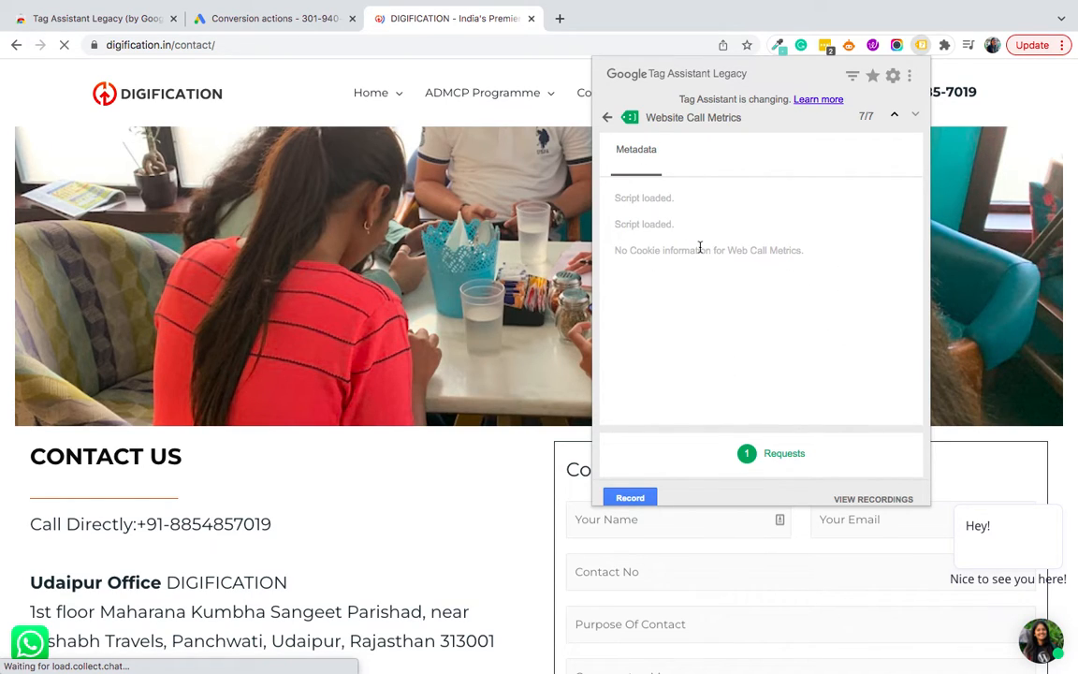
pyautogui.click(265, 21)
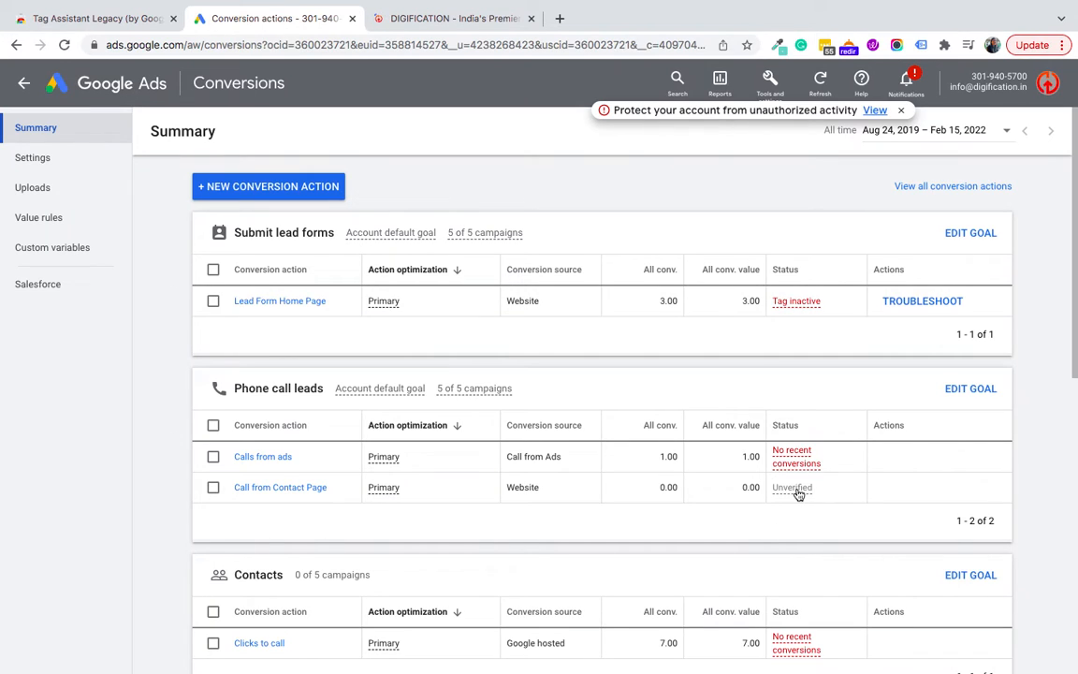
# Step: Note the Call from Contact Page conversion is Unverified, then select the Call Directly phone number on the contact page
pyautogui.moveTo(806, 498)
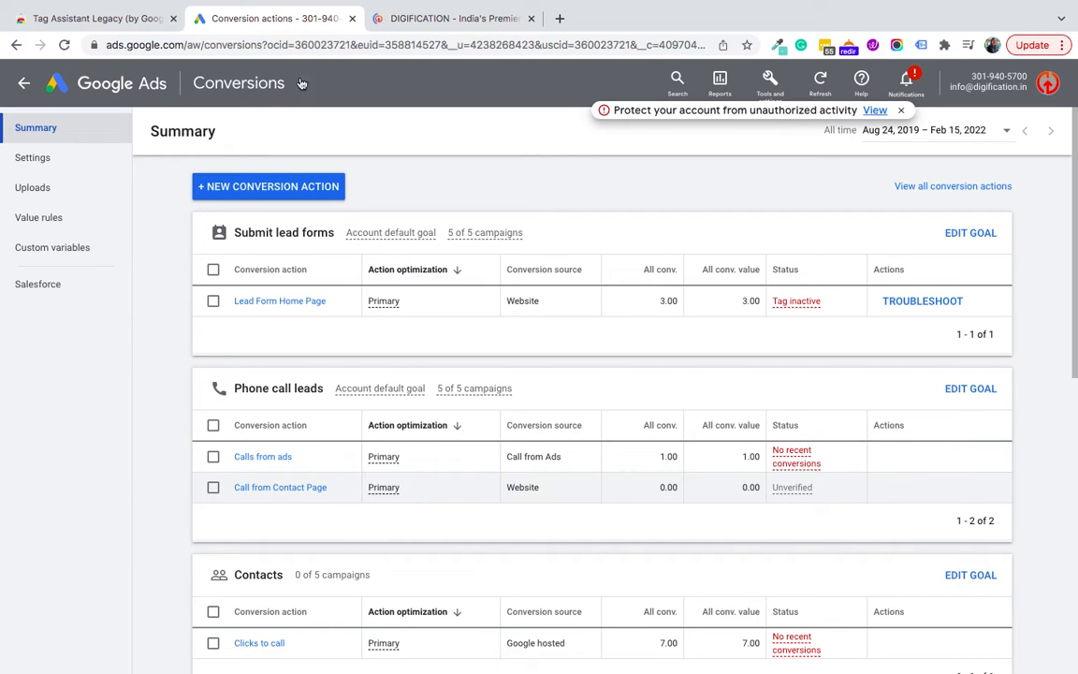
pyautogui.click(438, 20)
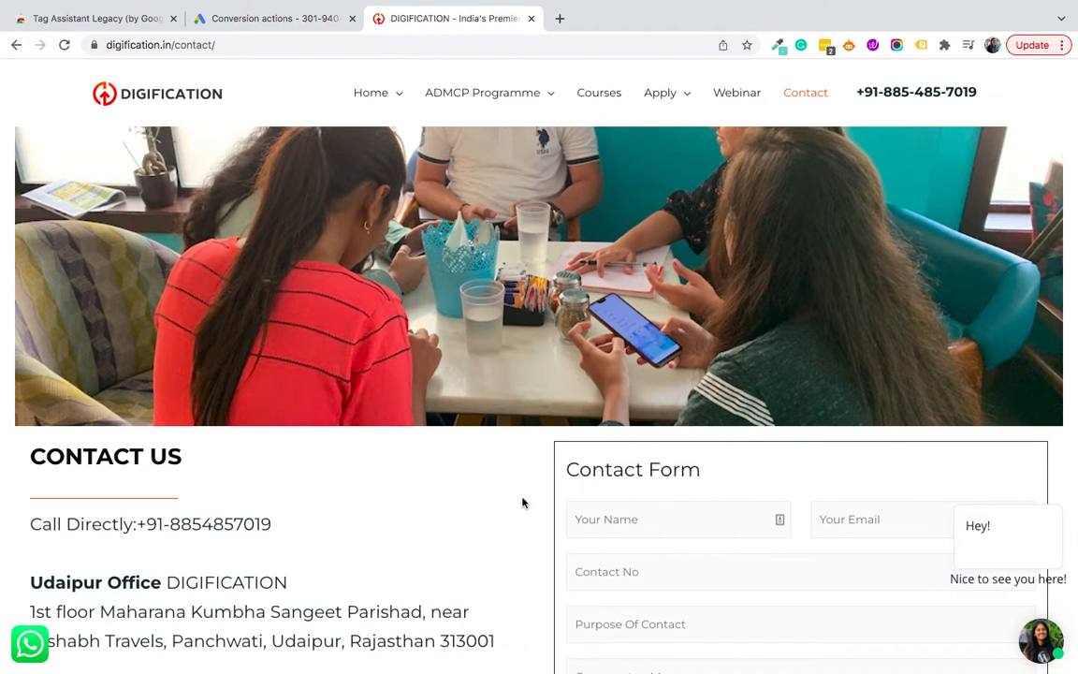
pyautogui.scroll(-3, 313, 532)
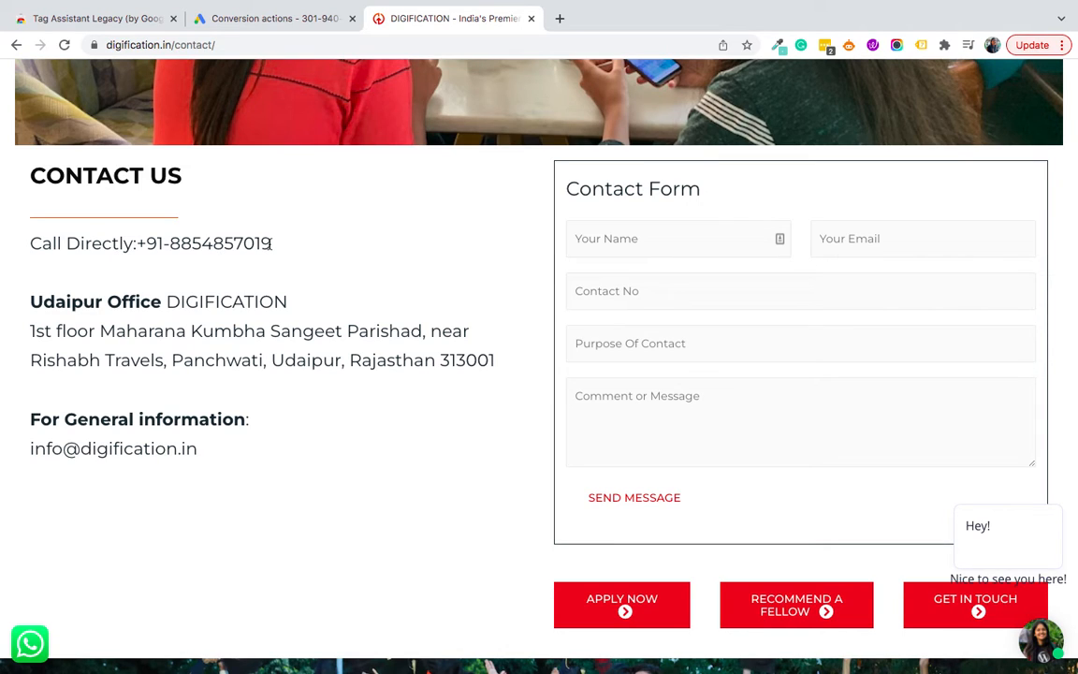
pyautogui.moveTo(271, 243); pyautogui.dragTo(145, 248)
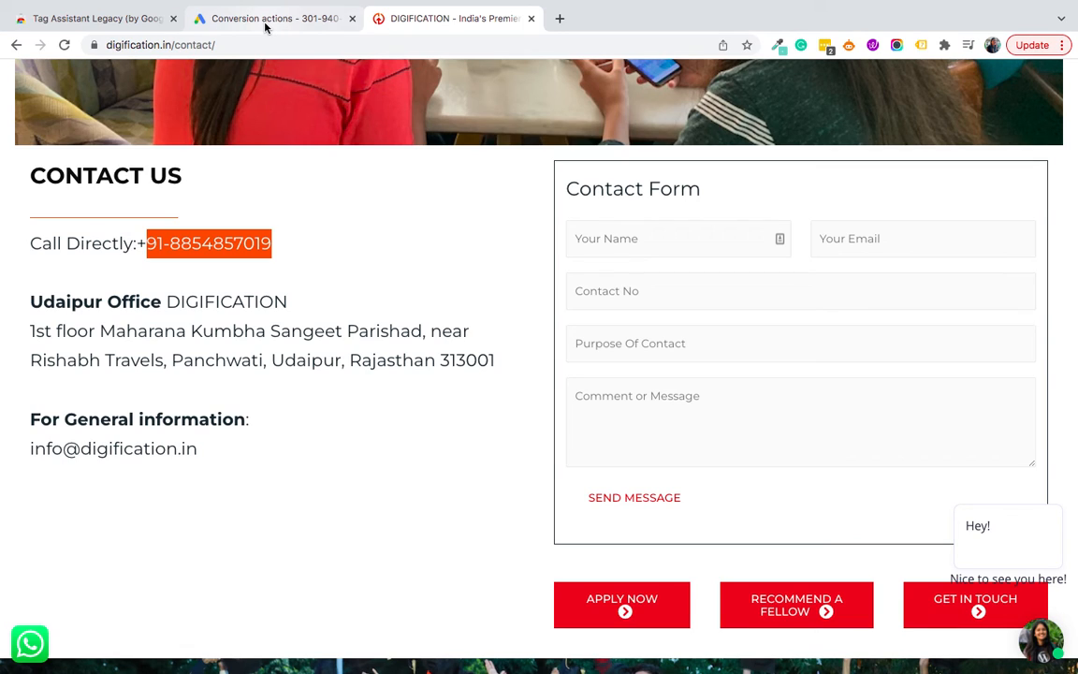
pyautogui.moveTo(888, 2)
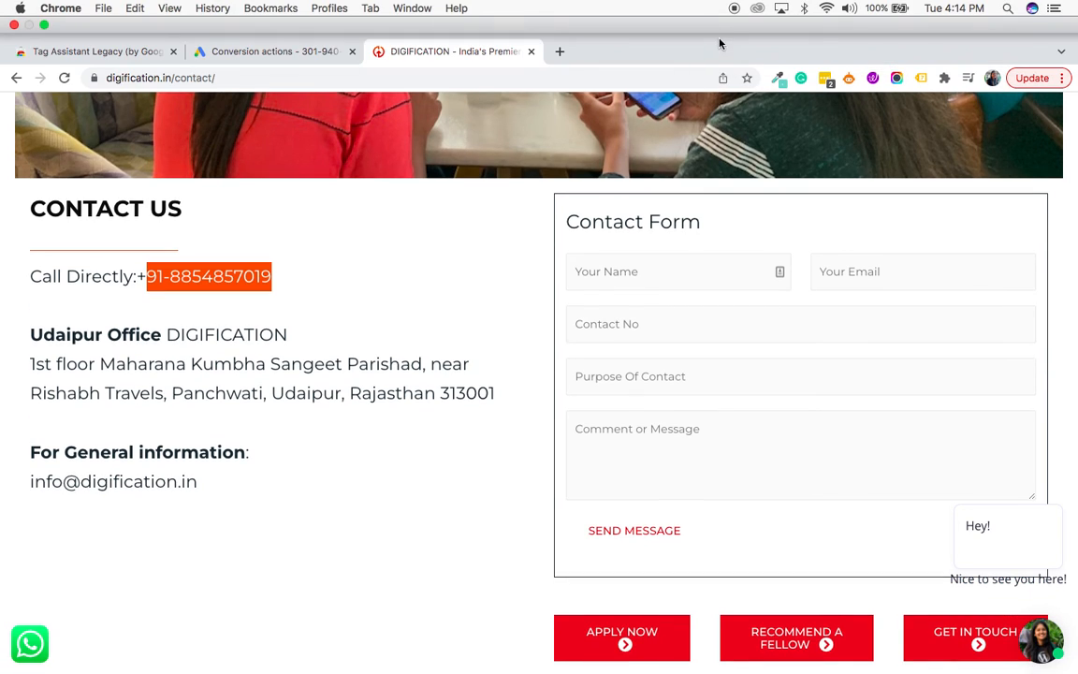